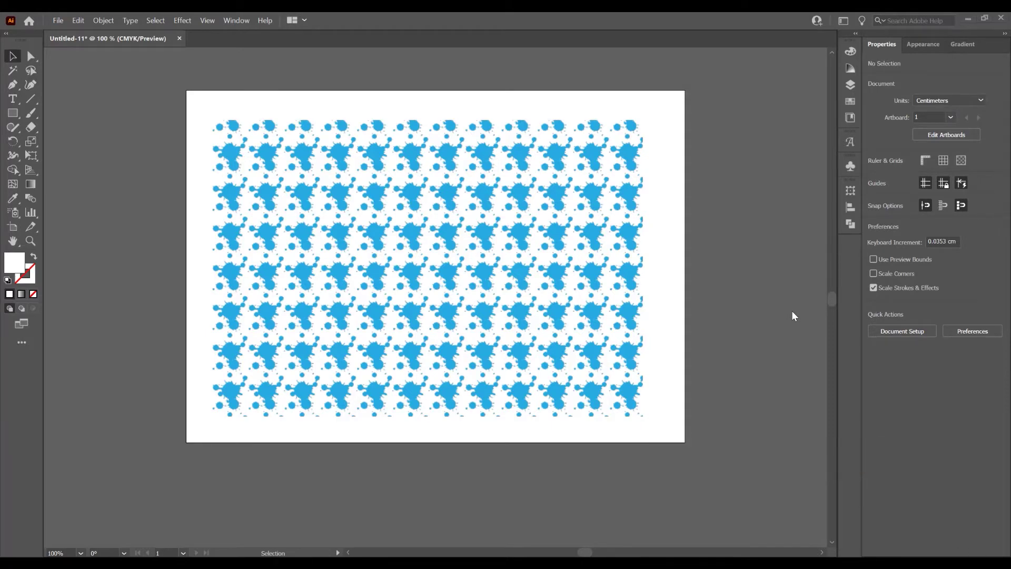
- Open the New Document dialog with its 29.7 × 21 cm CMYK preset
click(58, 20)
click(66, 33)
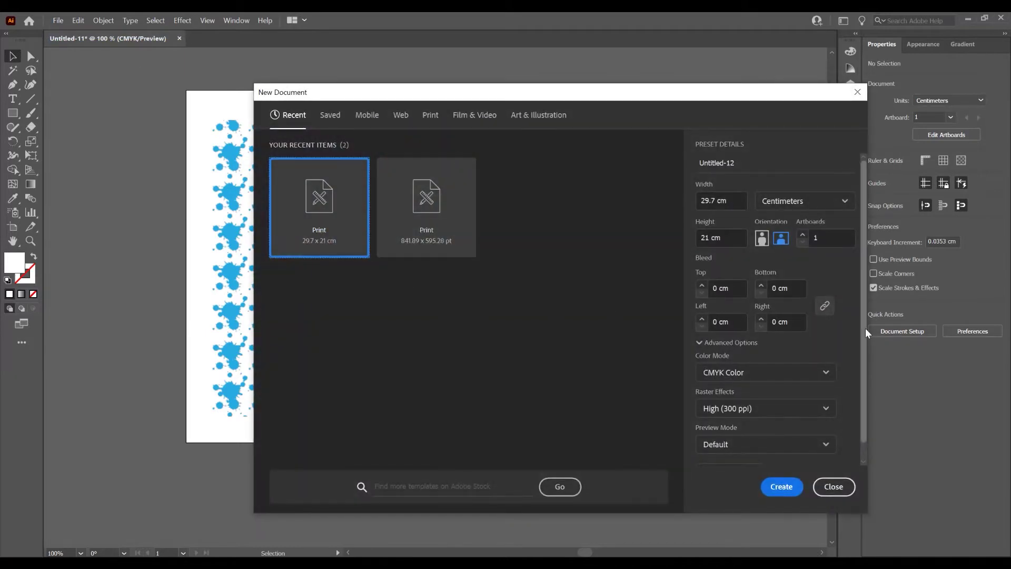
- Create the blank 29.7 × 21 cm Untitled-12 document and show the Symbols panel
click(781, 486)
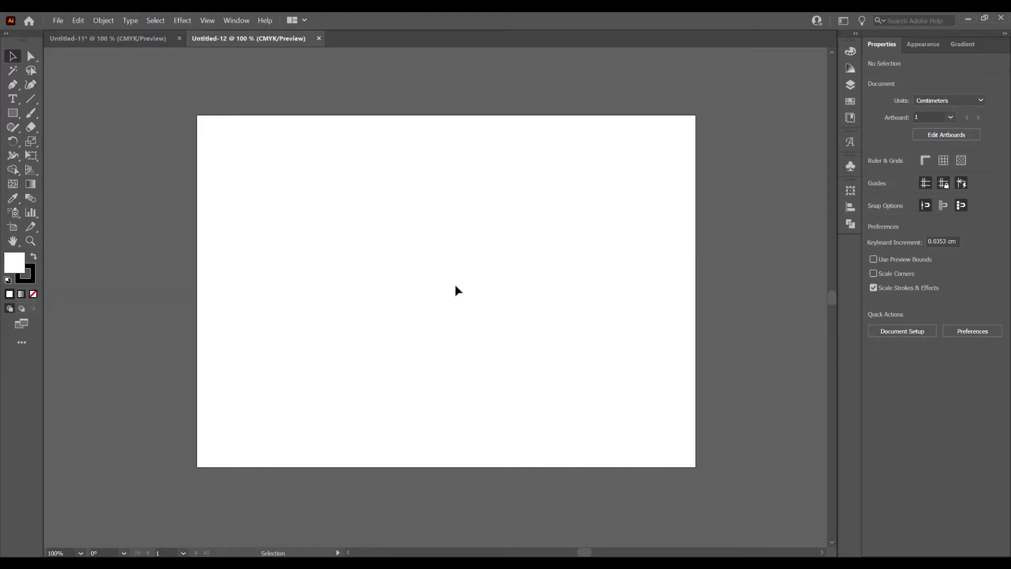
click(849, 168)
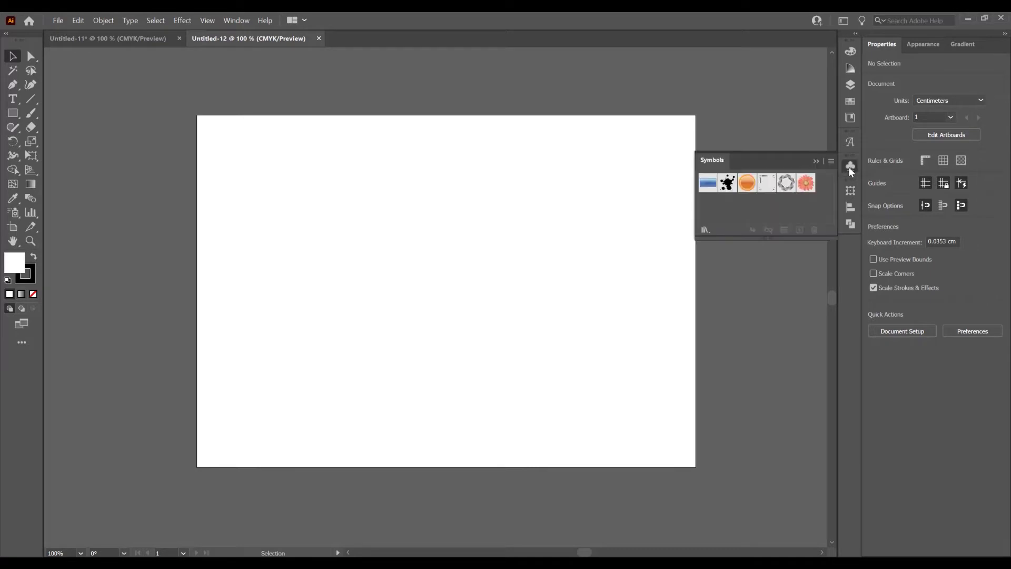
- Place the ink splash symbol at the artboard's top-left and scale it to about half size
click(237, 20)
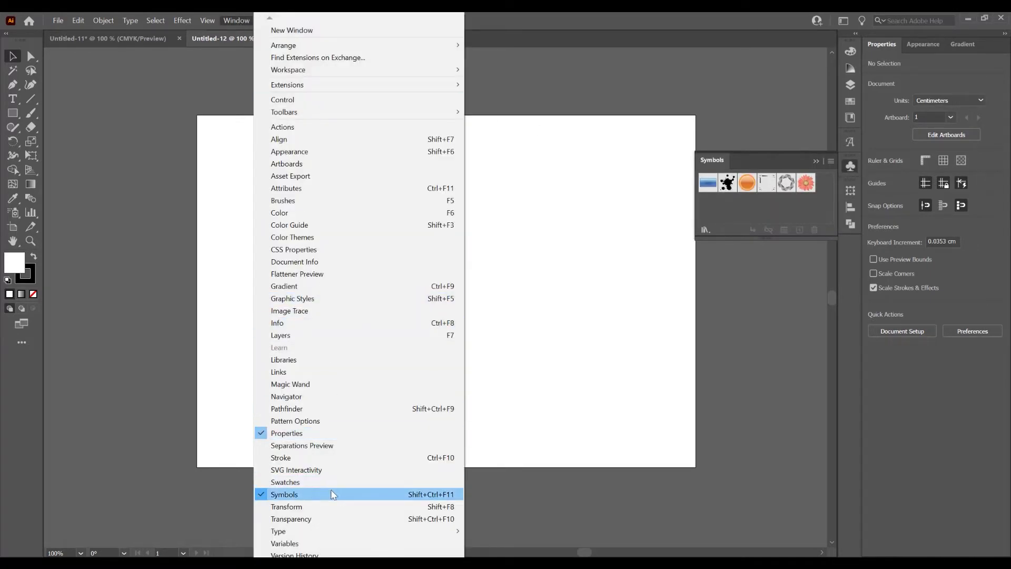
click(727, 183)
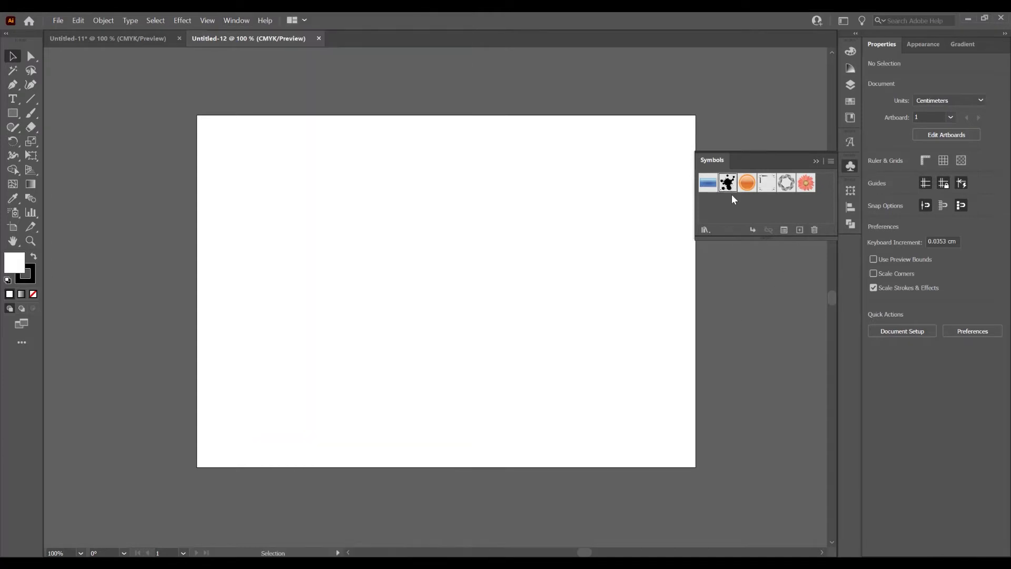
drag(730, 195, 290, 176)
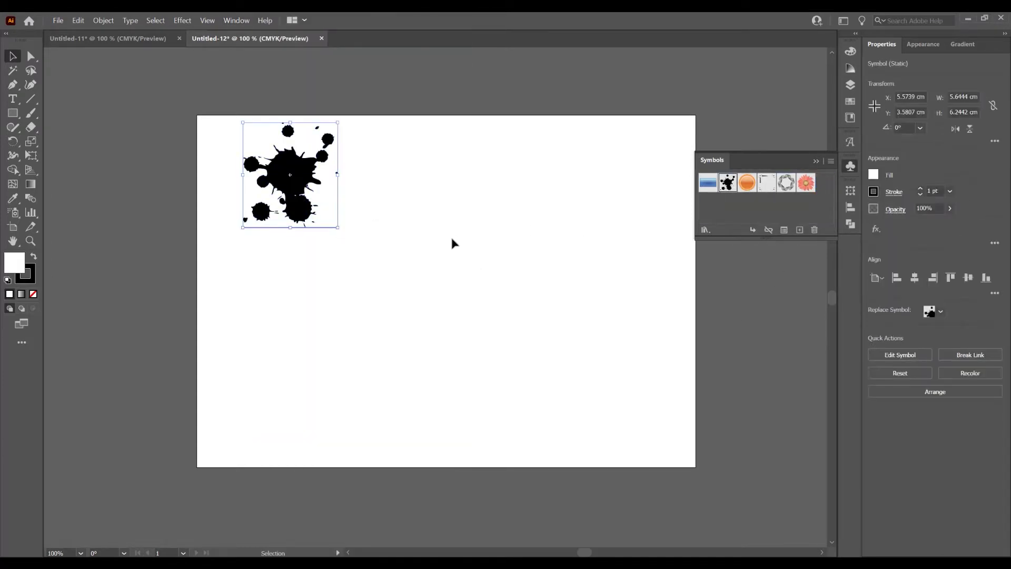
drag(338, 240, 282, 200)
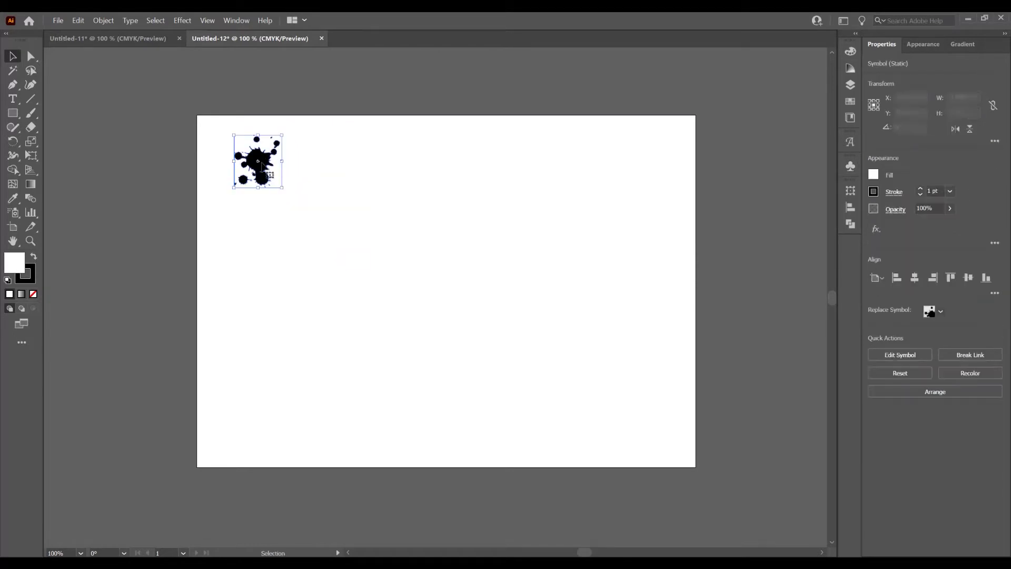
- Change the splash symbol's fill from black to cyan and nudge the instance slightly down
double_click(262, 160)
click(485, 205)
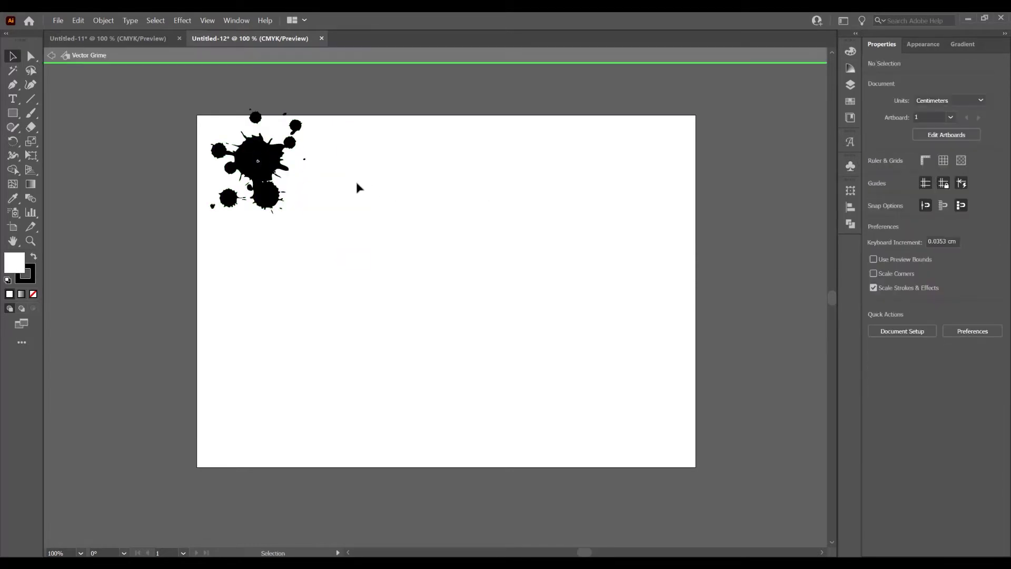
click(287, 163)
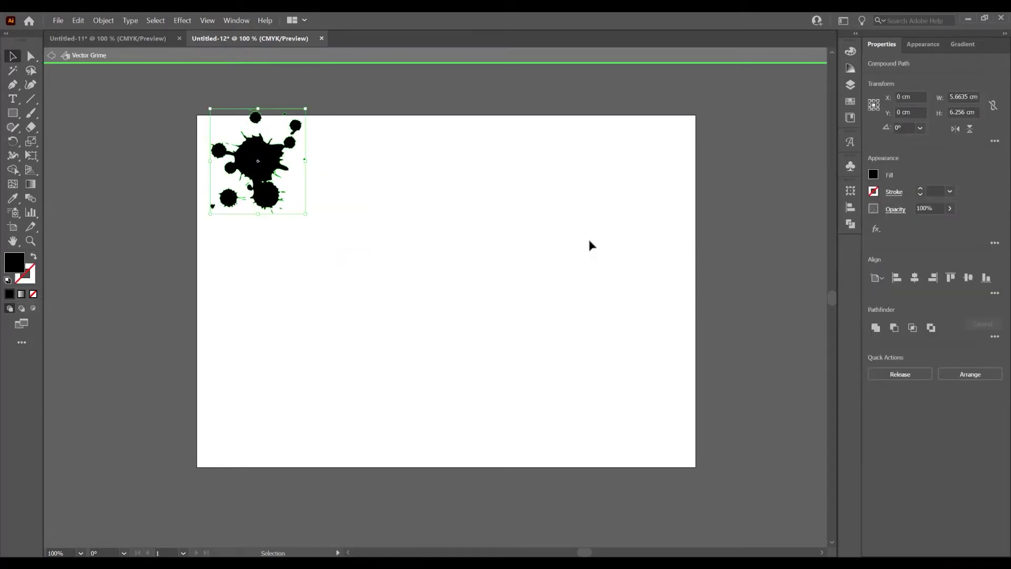
click(872, 175)
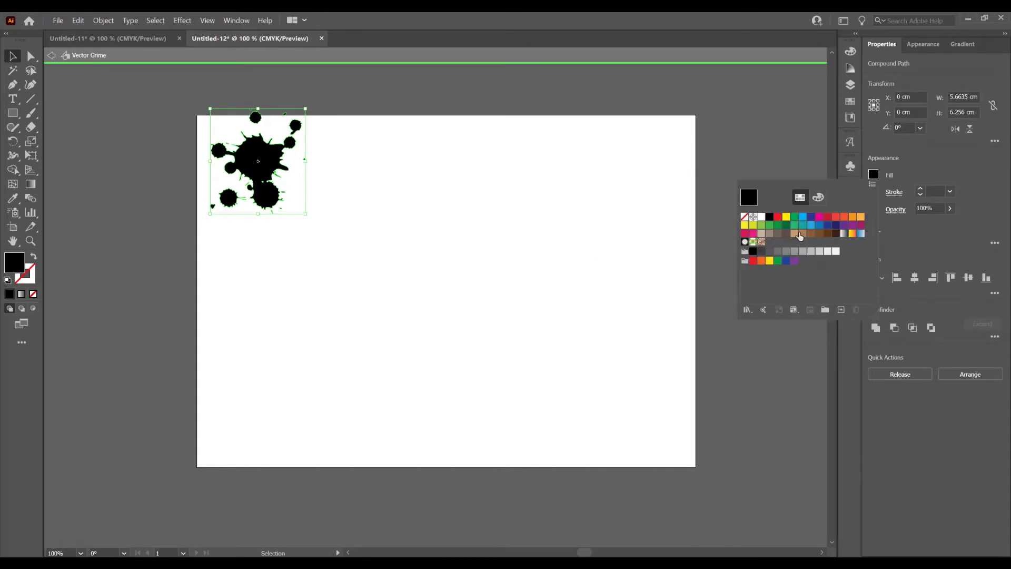
click(803, 217)
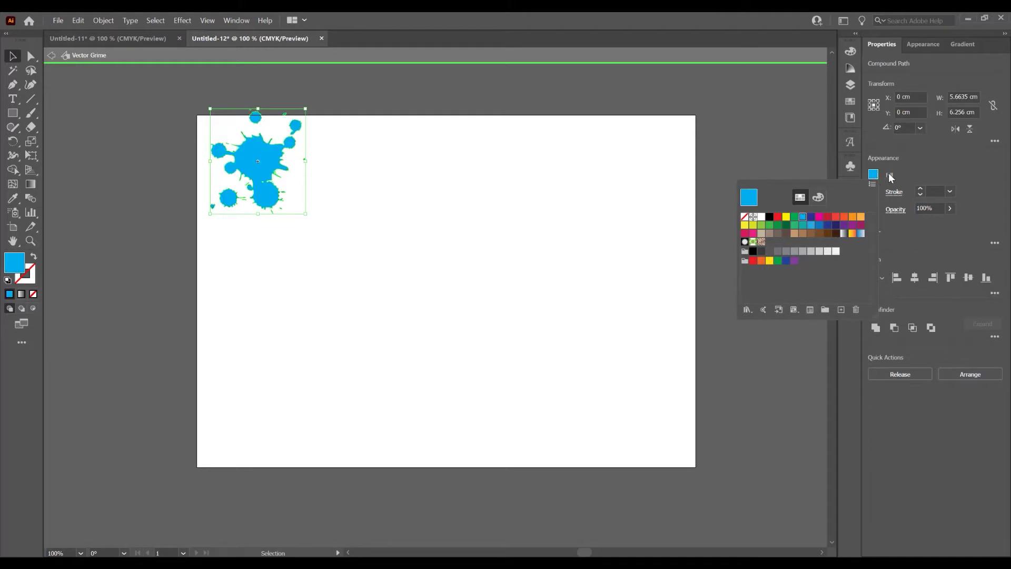
click(923, 156)
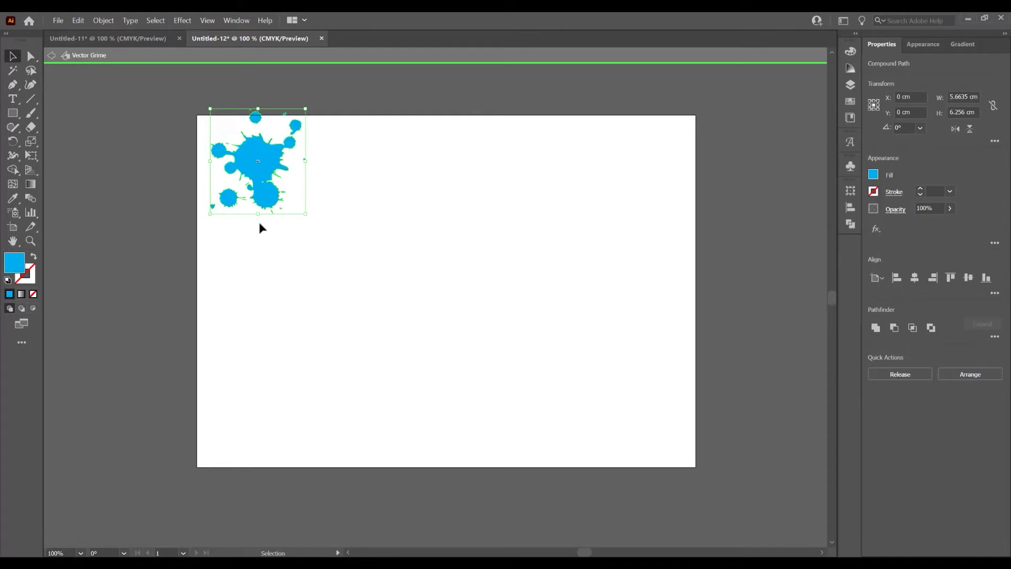
click(51, 54)
mouse_move(254, 161)
mouse_down()
mouse_move(254, 170)
mouse_move(262, 163)
mouse_up()
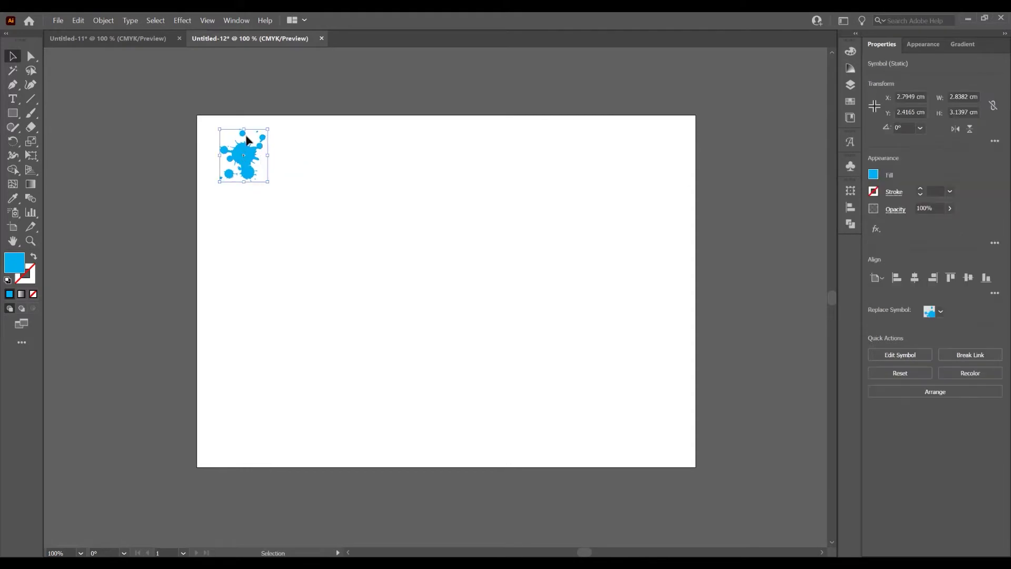
- Make a new pattern from the cyan splash using the Pattern Options panel
click(236, 21)
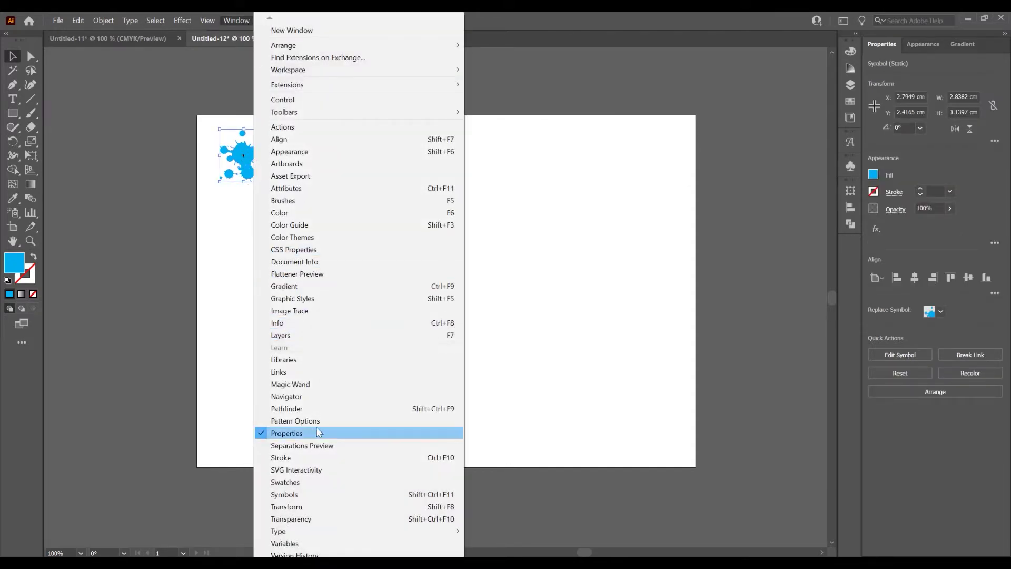
click(339, 421)
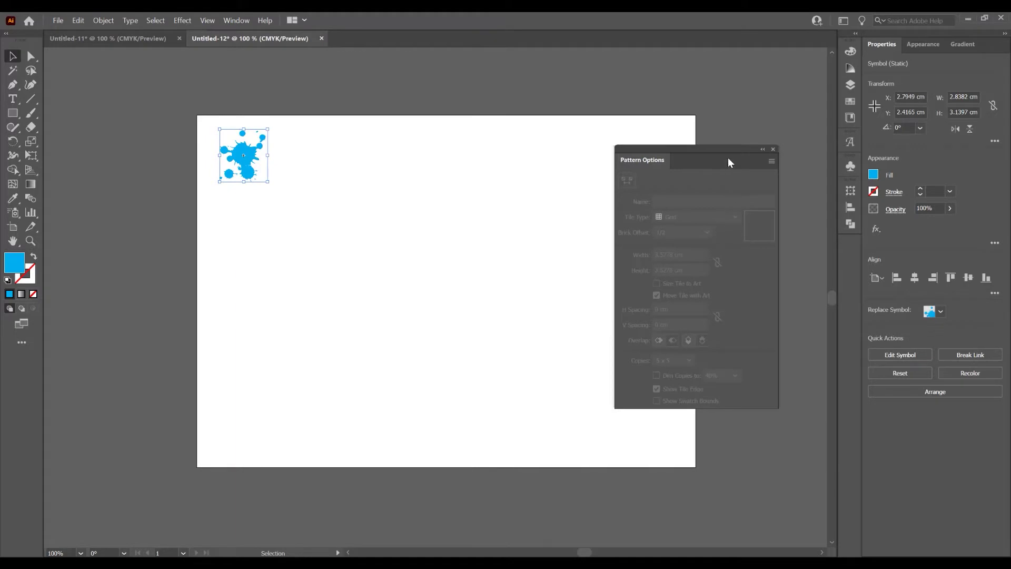
drag(713, 150, 701, 148)
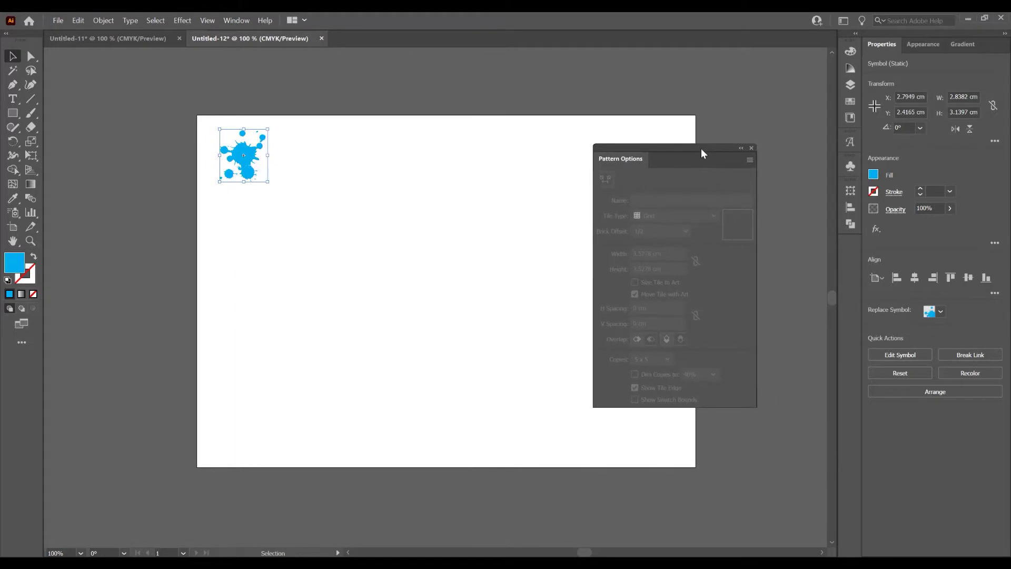
click(749, 159)
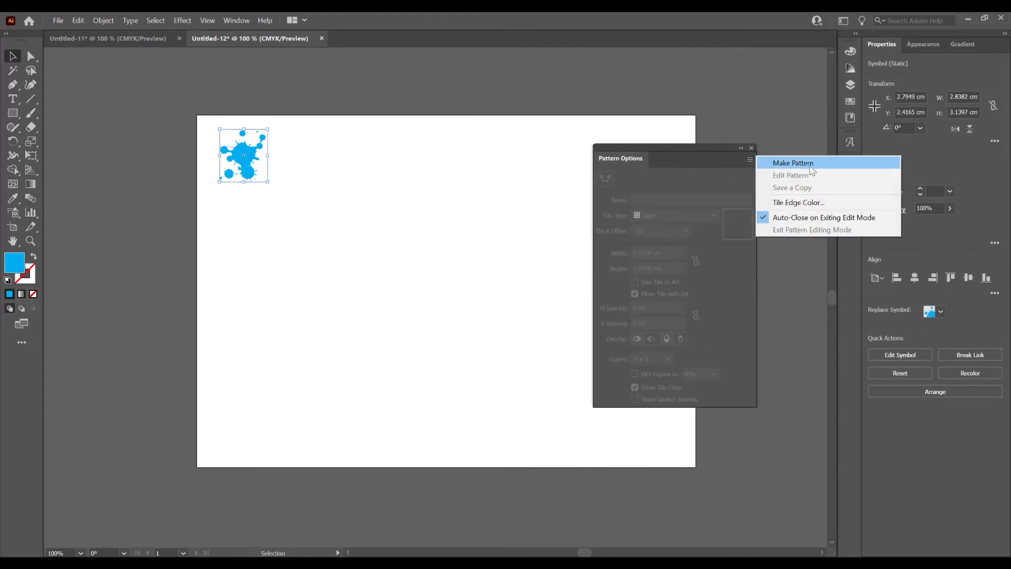
click(807, 163)
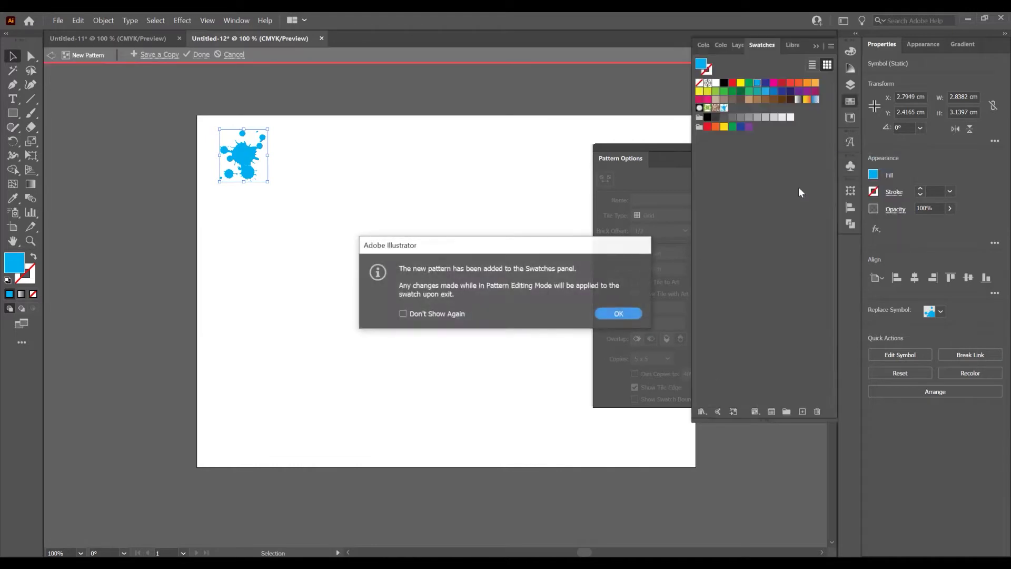
click(615, 314)
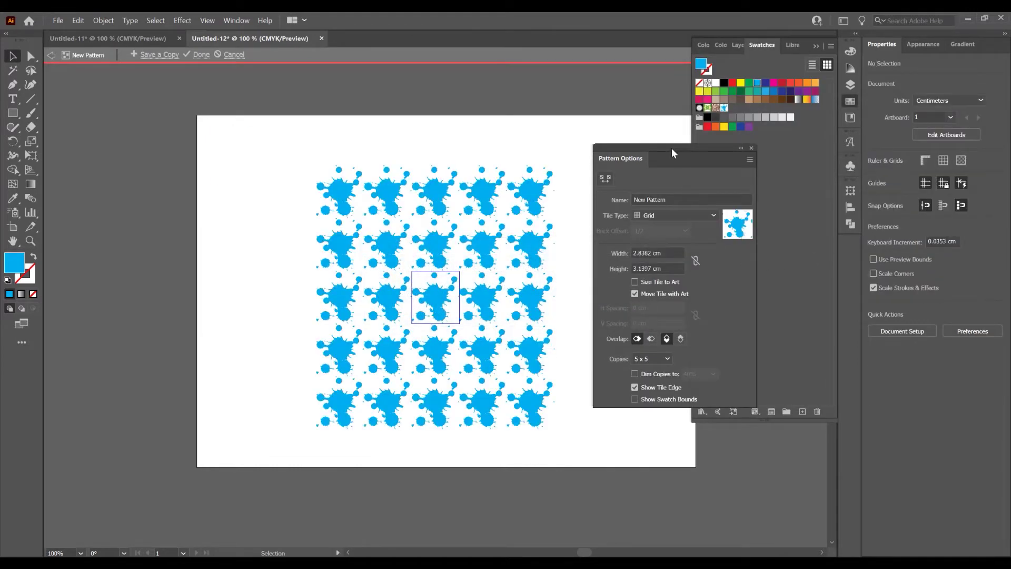
- Name the new pattern 'Splash Pattern'
drag(670, 148, 680, 144)
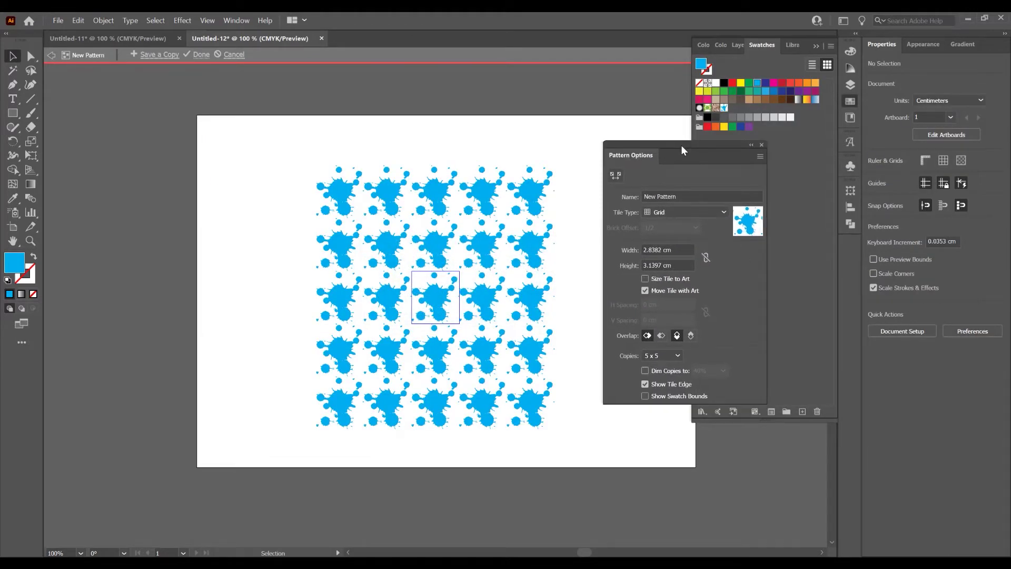
click(690, 197)
text(Splash)
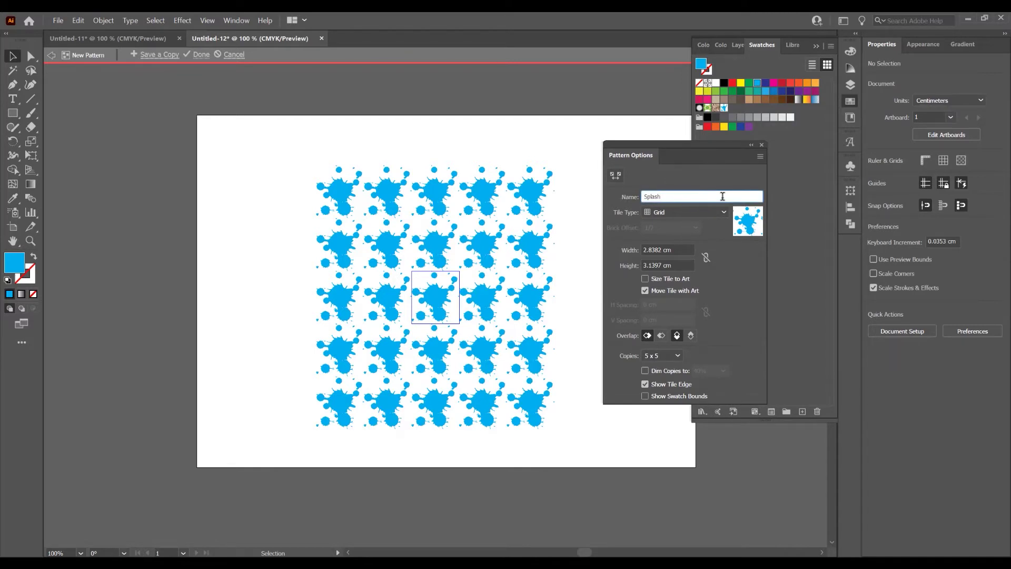
text( Pattern)
click(702, 210)
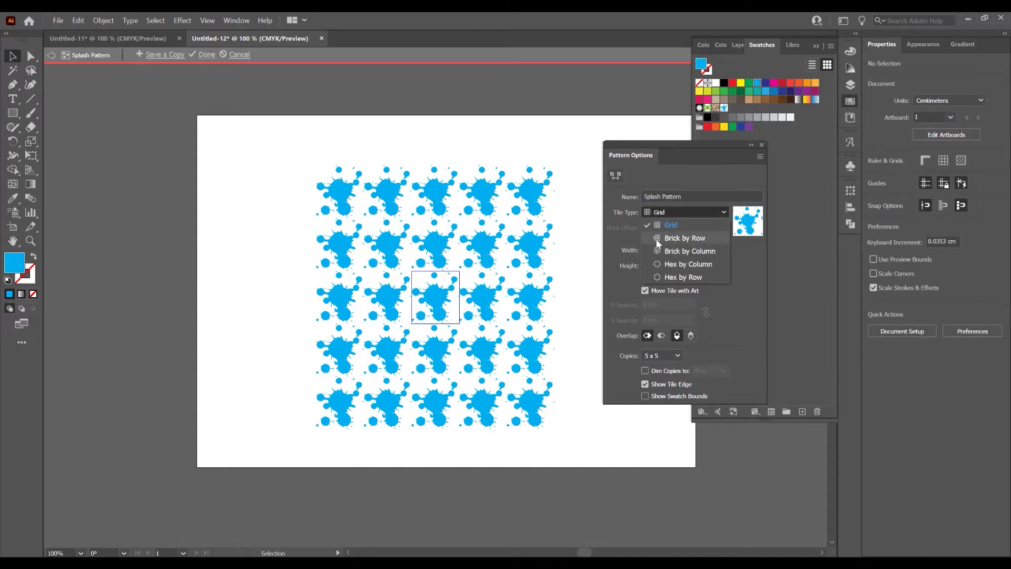
- Try Brick by Row tiling with brick offsets of 3/4, 1/3 and 1/4
click(698, 239)
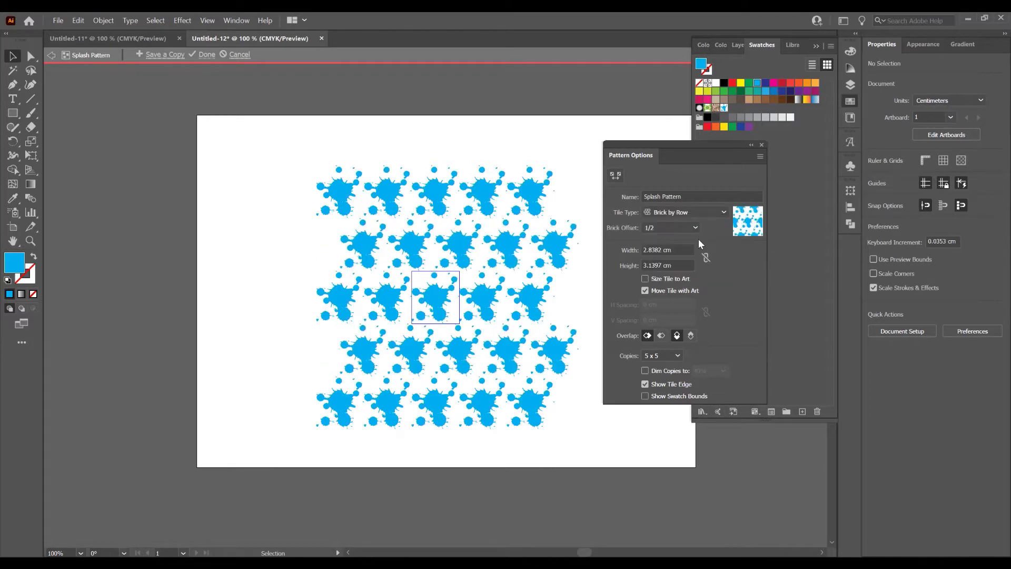
click(680, 226)
click(674, 292)
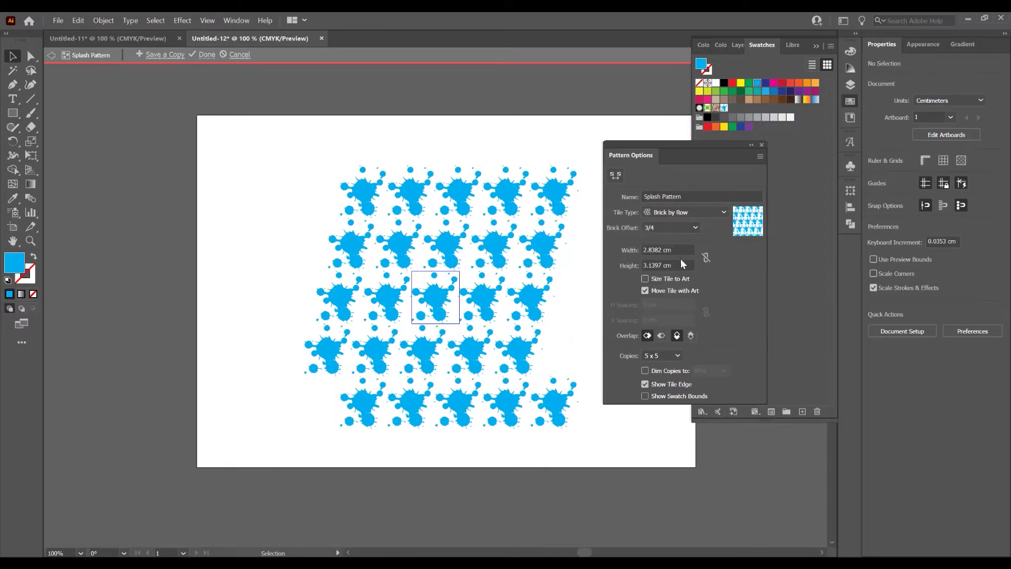
click(679, 229)
click(676, 253)
click(677, 229)
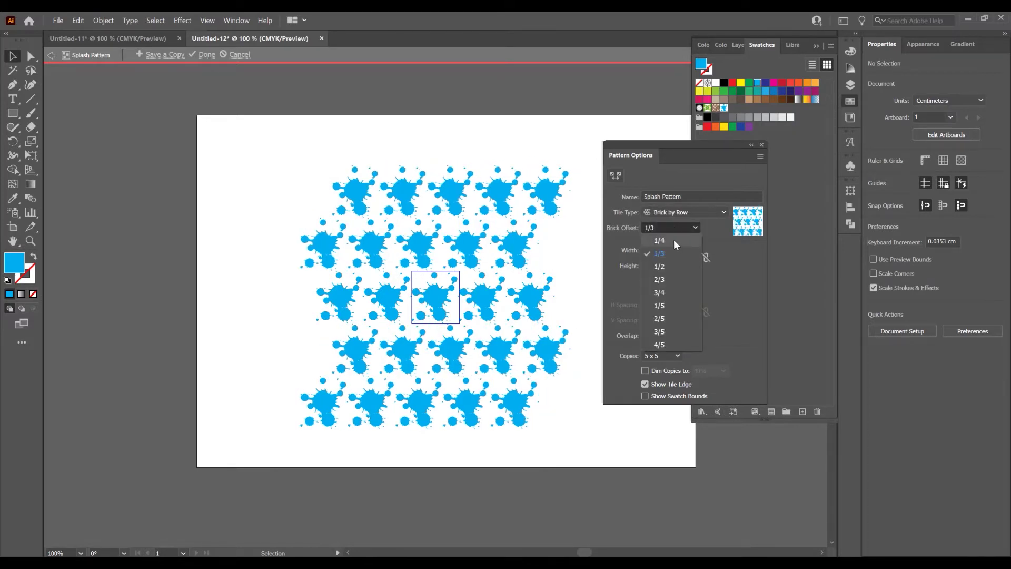
click(674, 240)
- Try Brick by Column and Hex by Column tile types, then return to Grid
click(689, 211)
click(687, 252)
click(694, 212)
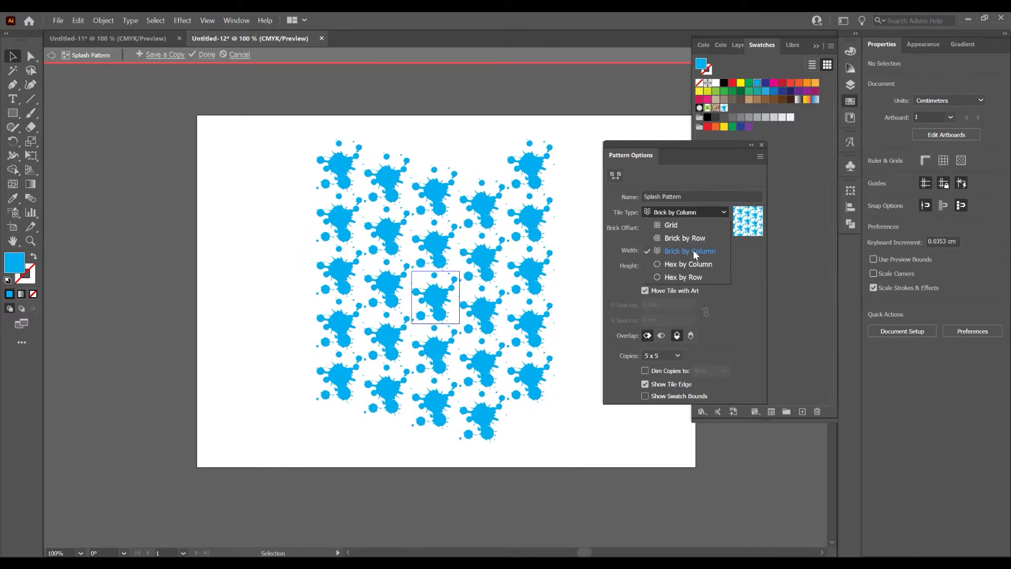
click(687, 263)
click(694, 213)
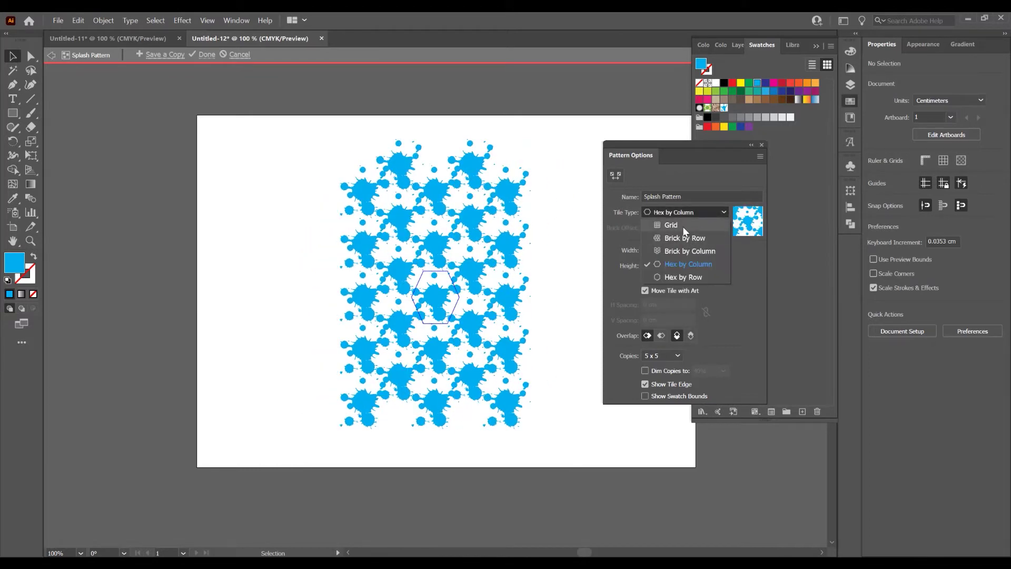
click(695, 225)
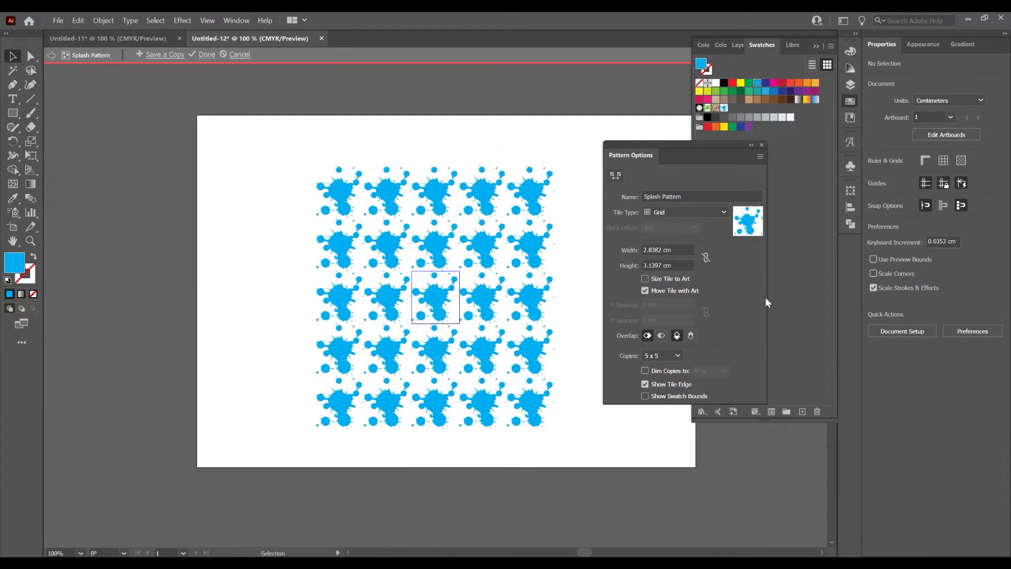
click(676, 356)
- Show 7 x 7 copies around the tile in the pattern preview
key(Down)
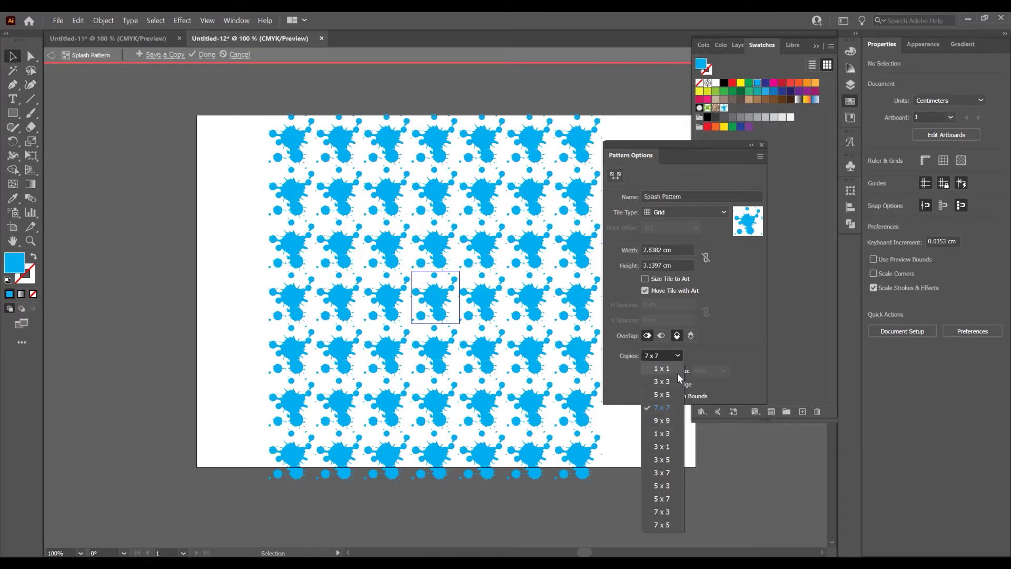
key(Up)
click(667, 407)
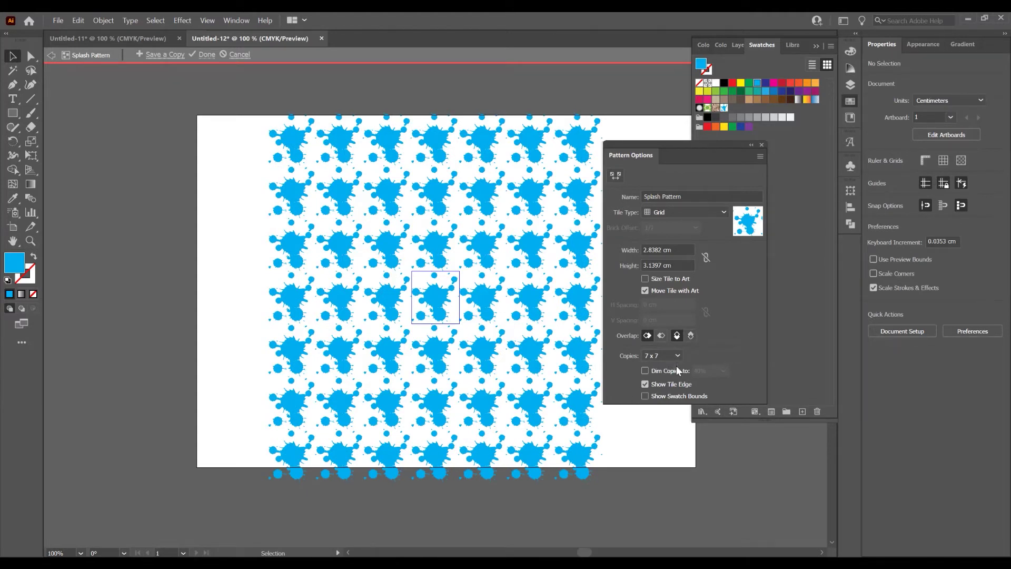
- Try dimming the surrounding copies at 80% and 20%, then turn dimming off
click(644, 371)
click(725, 371)
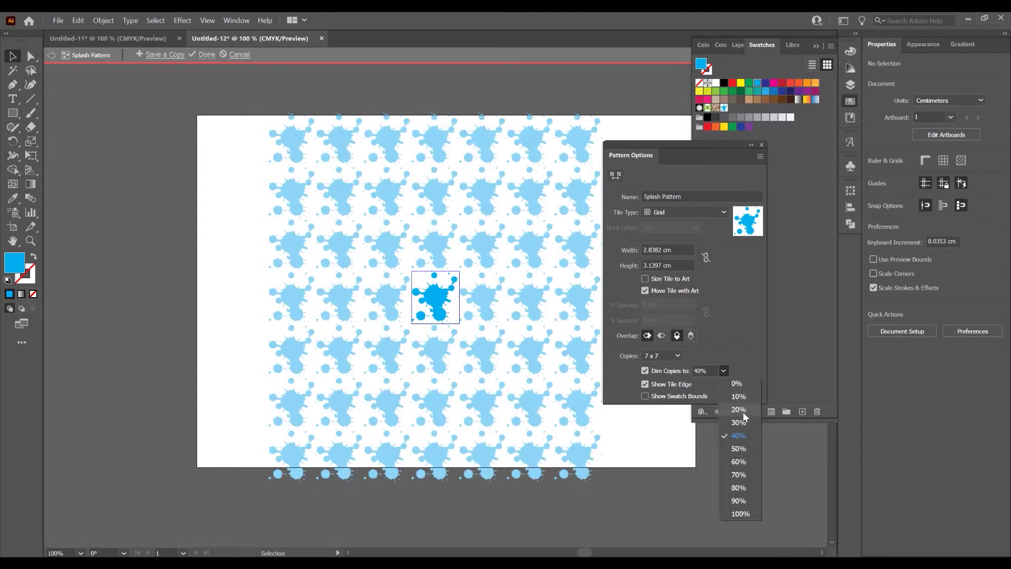
click(745, 487)
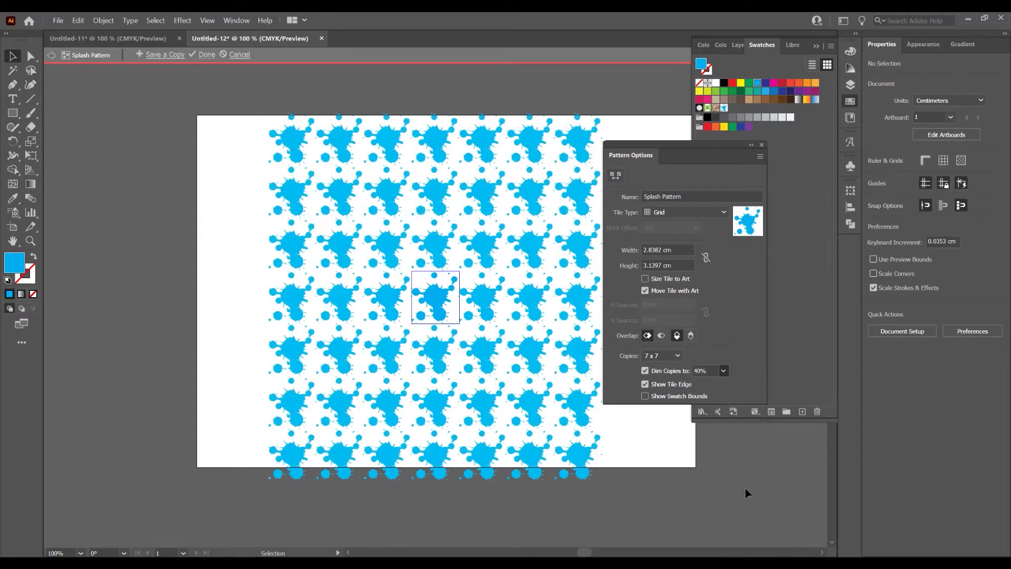
click(724, 371)
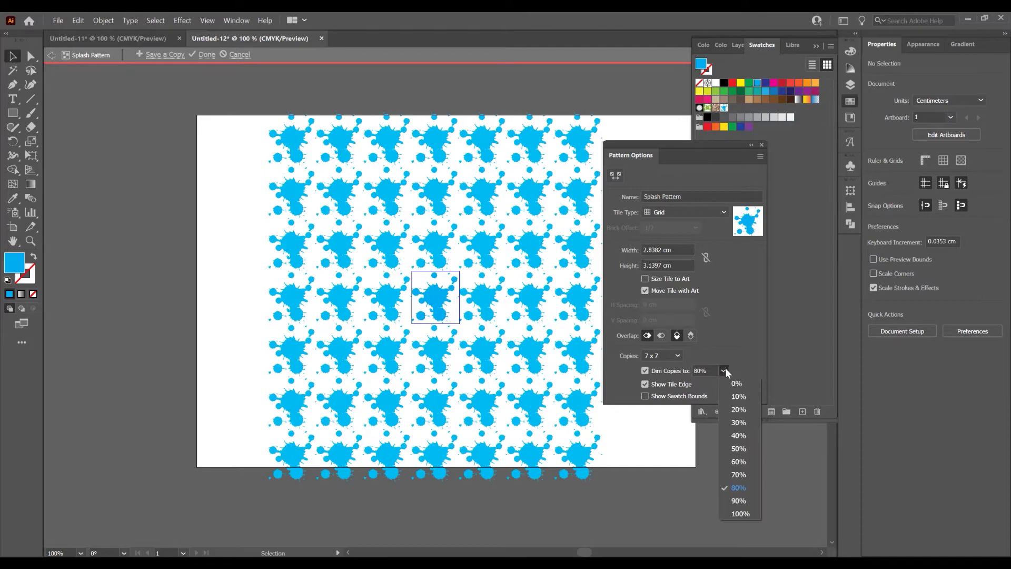
click(741, 410)
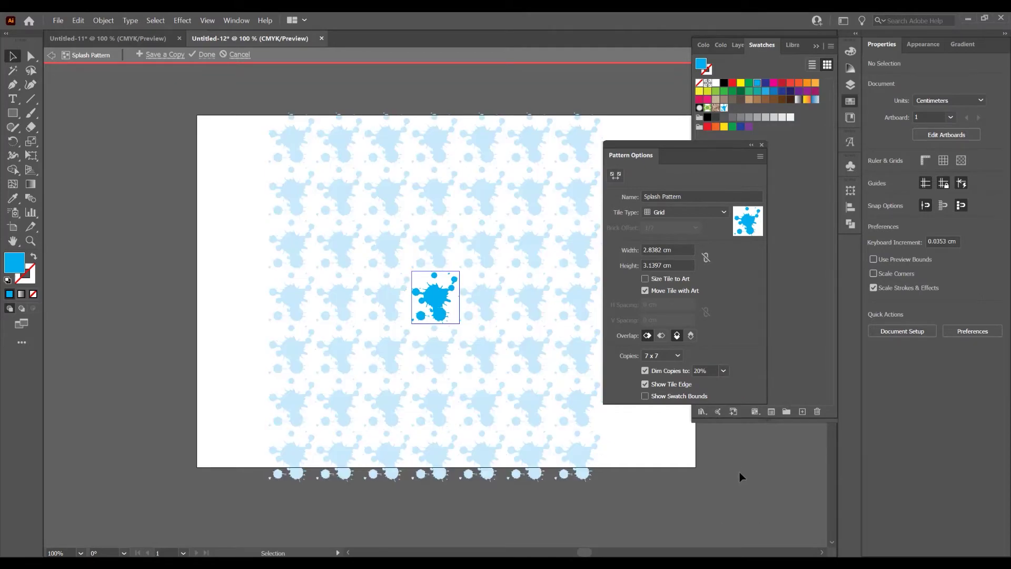
click(645, 371)
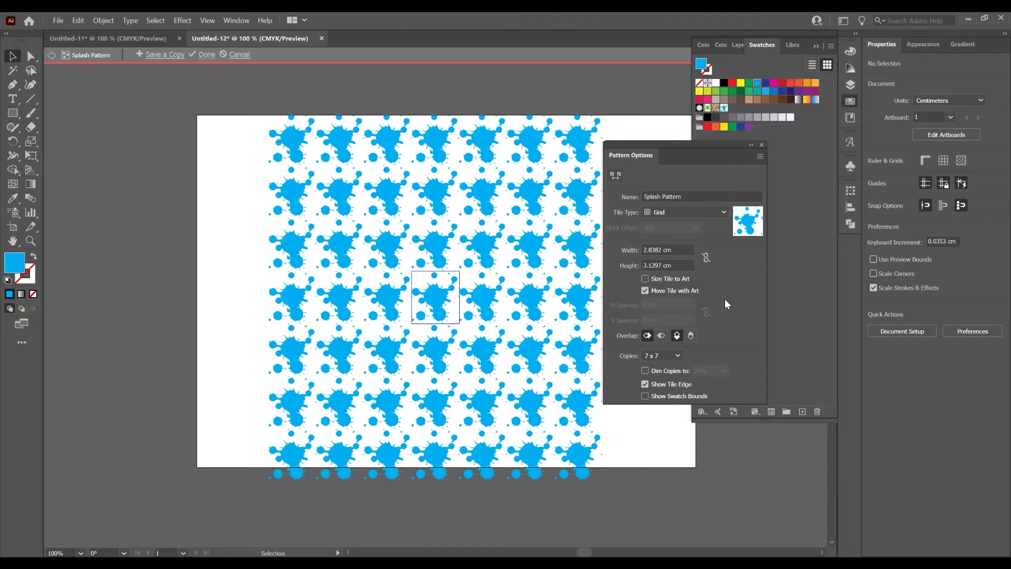
- Save the Splash Pattern swatch and delete the original splash artwork from the artboard
click(205, 55)
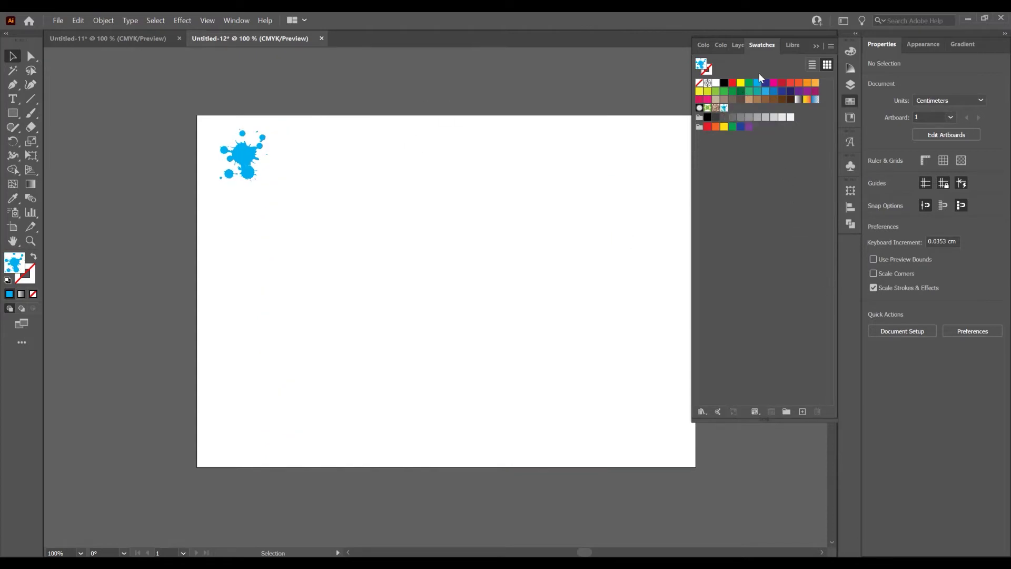
click(234, 18)
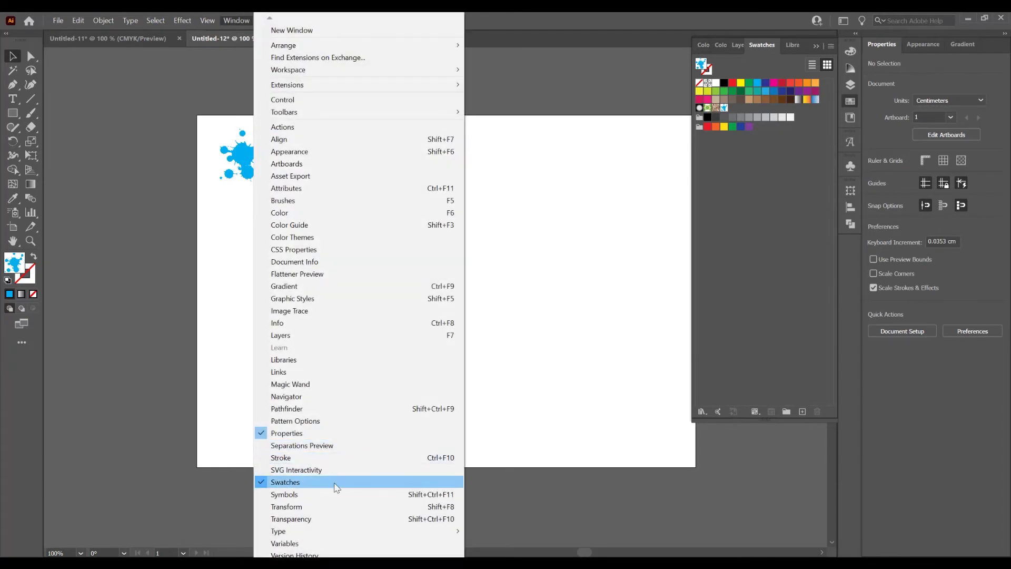
click(355, 273)
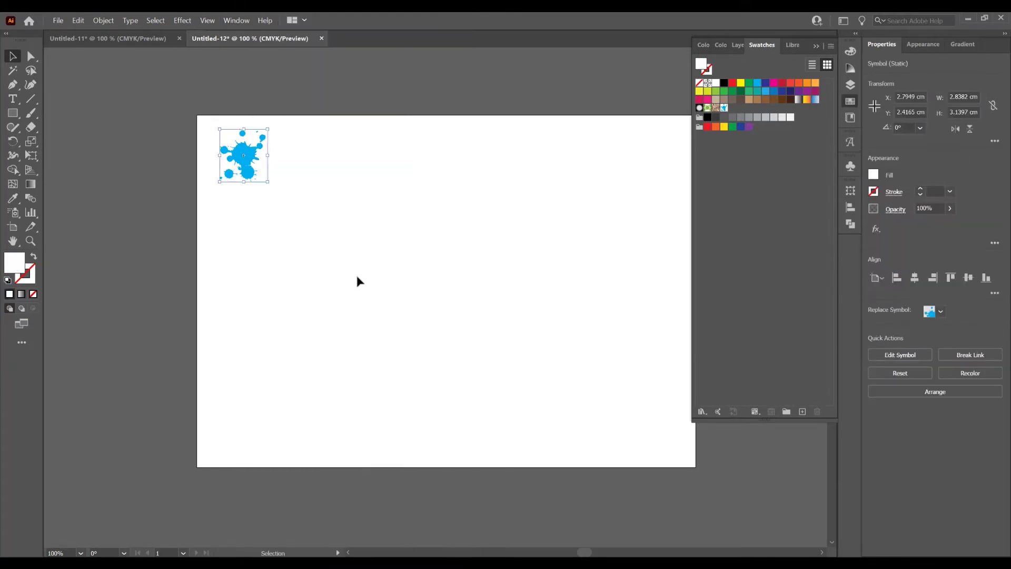
key(Delete)
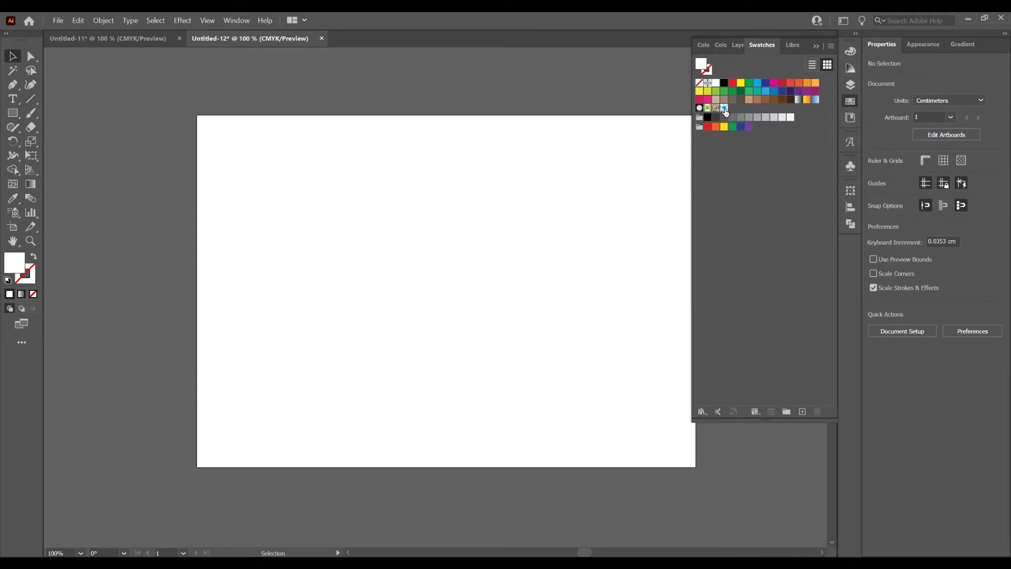
- Draw a roughly 27.59 × 18.1 cm rectangle filled with Splash Pattern across the artboard
drag(13, 113, 71, 112)
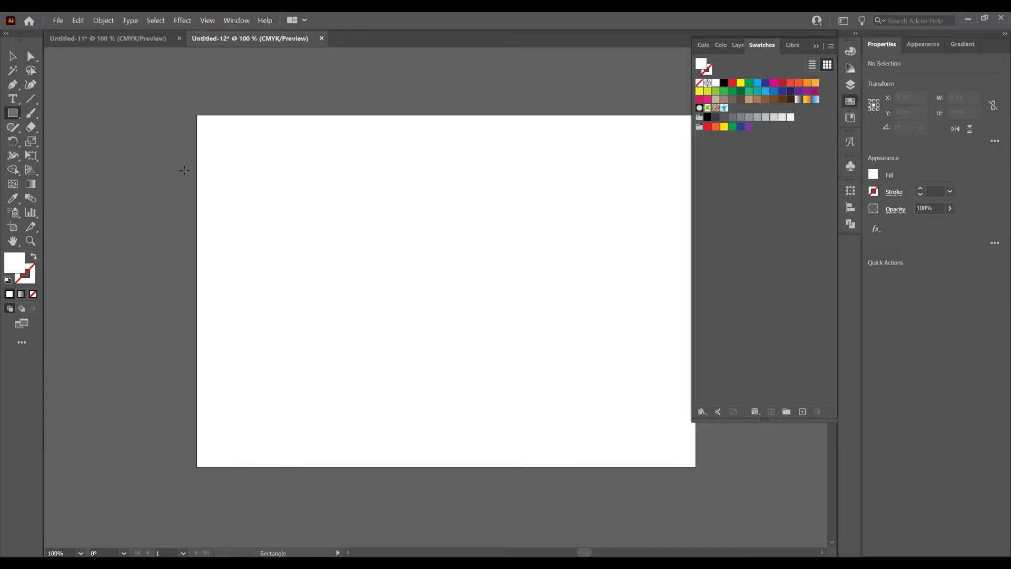
click(725, 109)
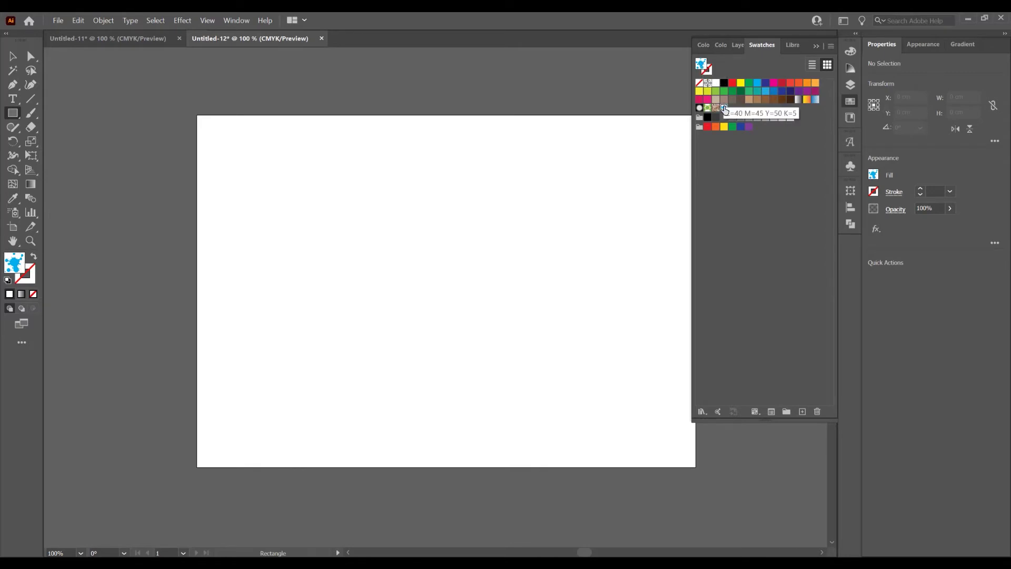
mouse_move(209, 128)
mouse_down()
mouse_move(250, 178)
mouse_move(495, 353)
mouse_move(672, 431)
mouse_up()
click(13, 55)
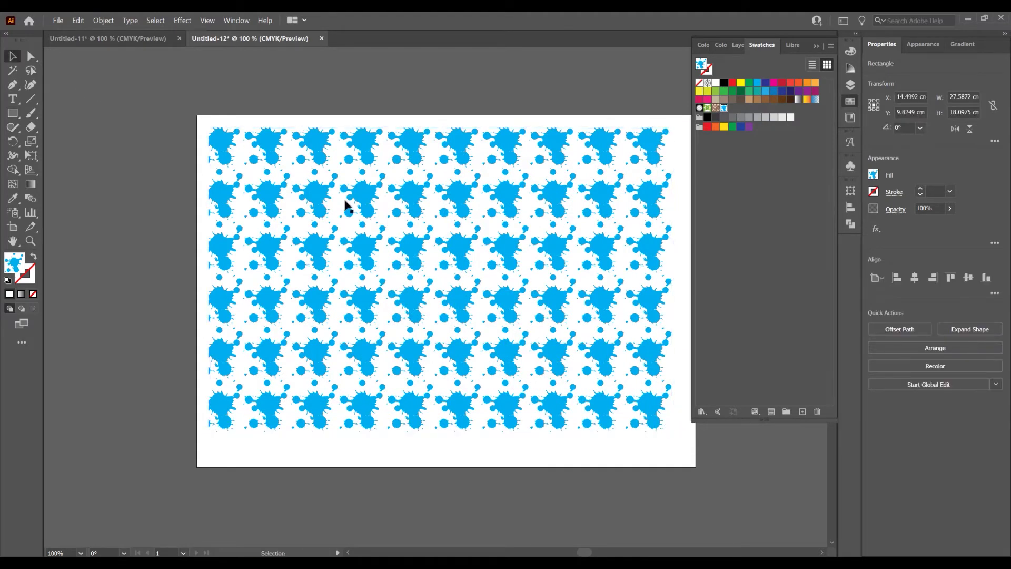
drag(272, 196, 279, 202)
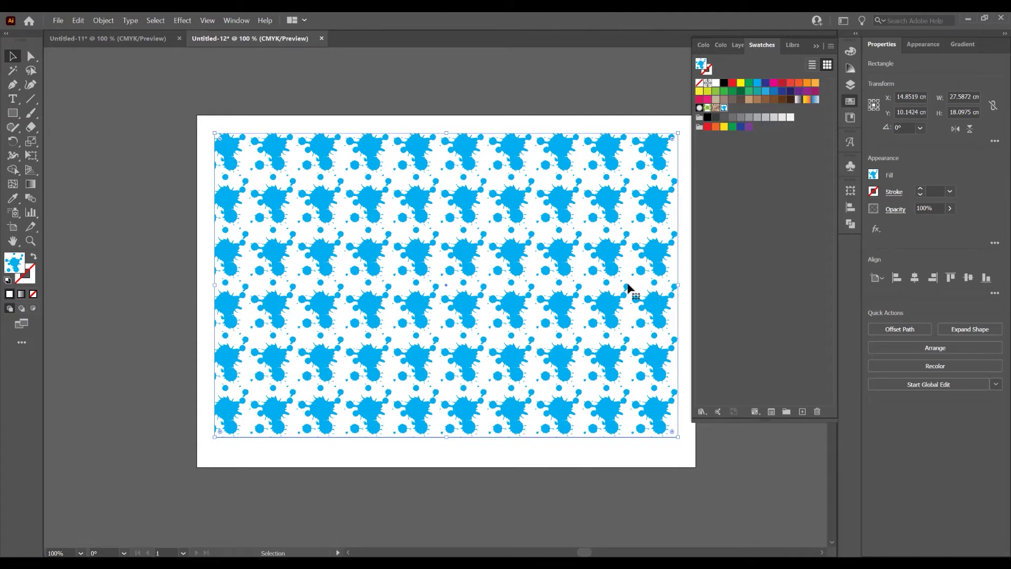
- Isolate the pattern rectangle and select its top-right corner with Direct Selection
drag(677, 285, 684, 352)
key(ctrl+z)
key(ctrl+z)
double_click(364, 256)
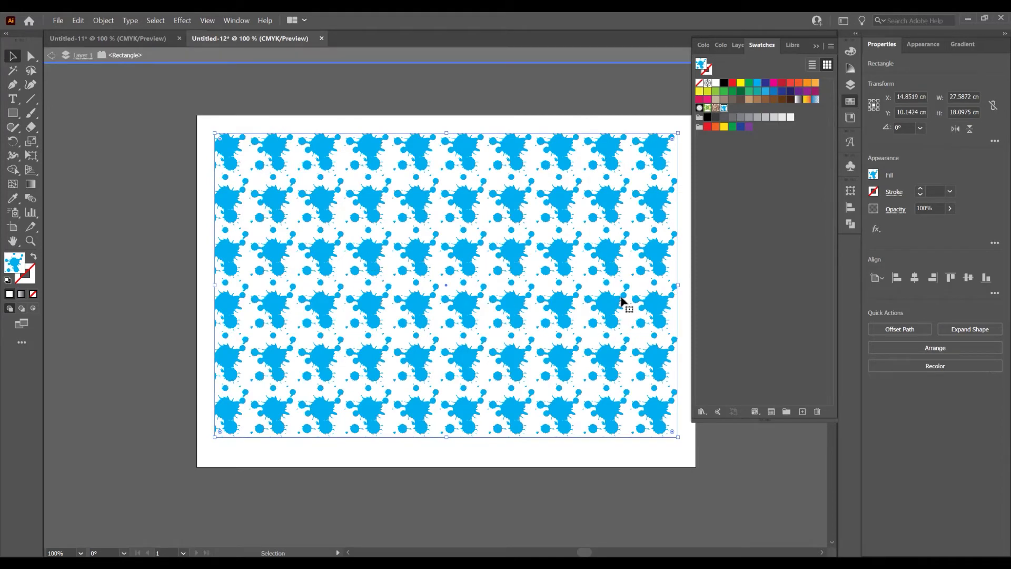
key(a)
click(27, 62)
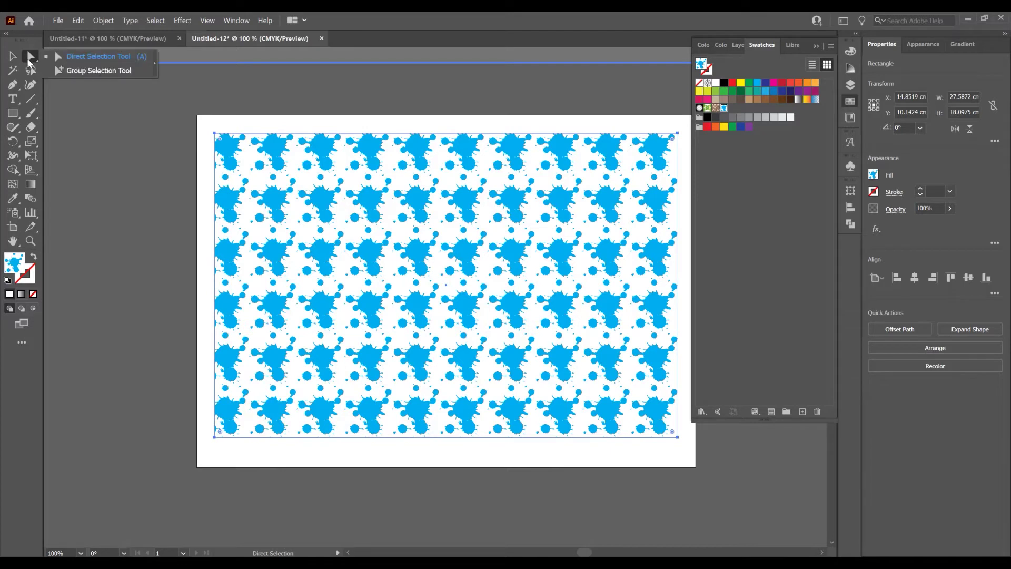
click(79, 54)
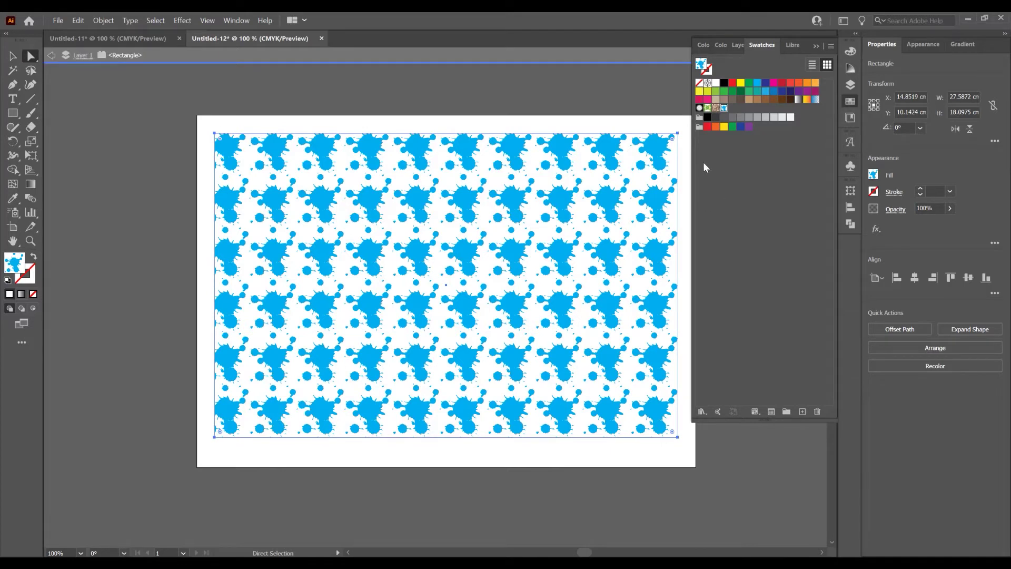
click(678, 134)
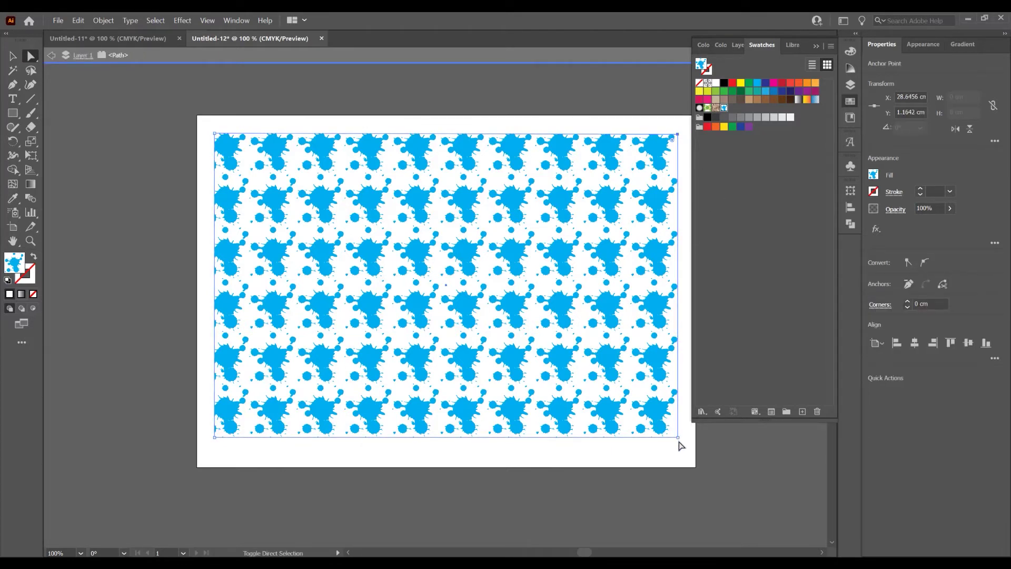
- Shift the rectangle's right edge with arrow keys until it is 24.87 cm wide
key(ctrl+a)
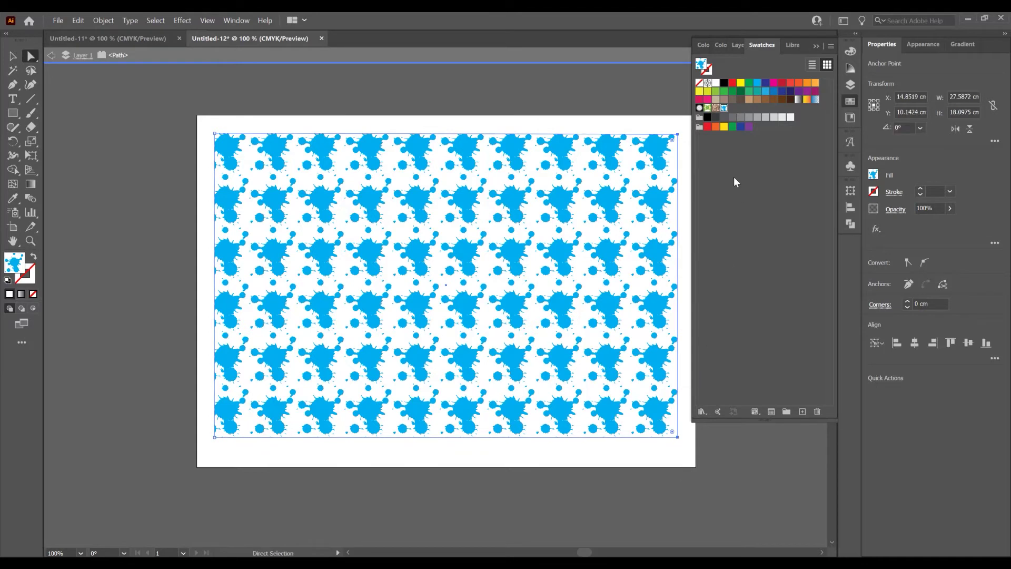
key(alt)
key(shift+Left)
key(shift+Left)
key(shift+Left)
key(shift+Left)
key(shift+Left)
key(shift+Left)
key(shift+Left)
key(shift+Left)
key(shift+Left)
key(shift+Left)
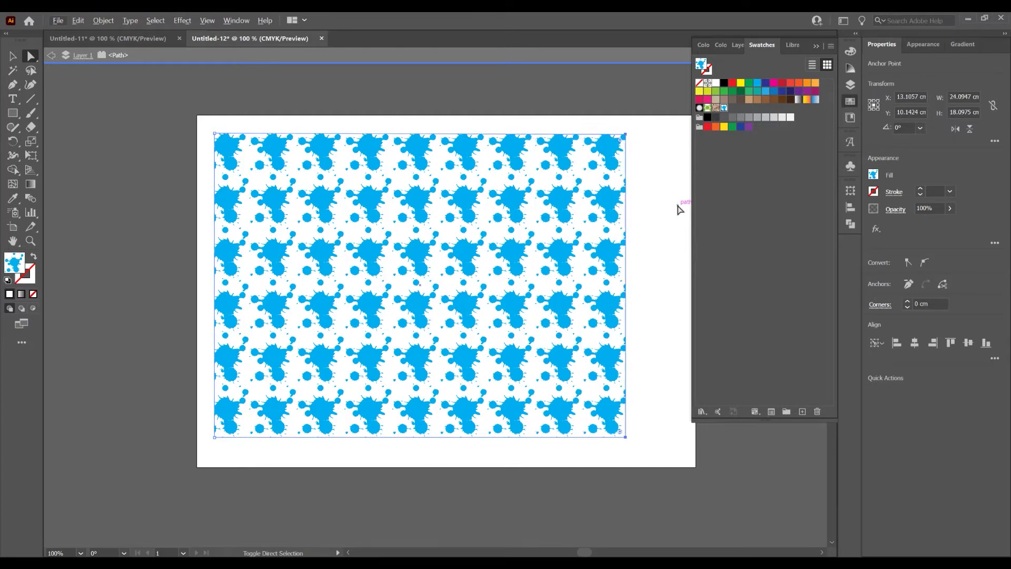
key(shift+Right)
key(shift+Right)
key(shift+Right)
key(shift+Right)
key(shift+Right)
key(shift+Right)
key(shift+Right)
key(shift+Right)
key(shift+Right)
key(shift+Right)
key(shift+Right)
key(shift+Right)
key(shift+Left)
key(shift+Left)
key(shift+Left)
key(shift+Left)
key(shift+Left)
key(shift+Left)
key(shift+Left)
key(shift+Left)
key(shift+Left)
key(shift+Left)
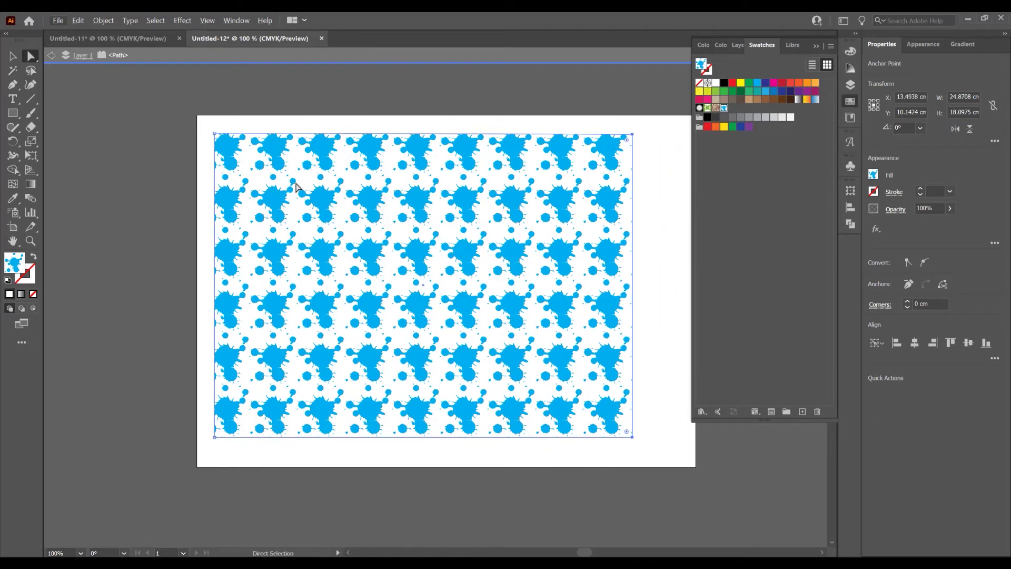
- Exit isolation and move the rectangle slightly right and down
key(Escape)
key(v)
drag(369, 255, 389, 259)
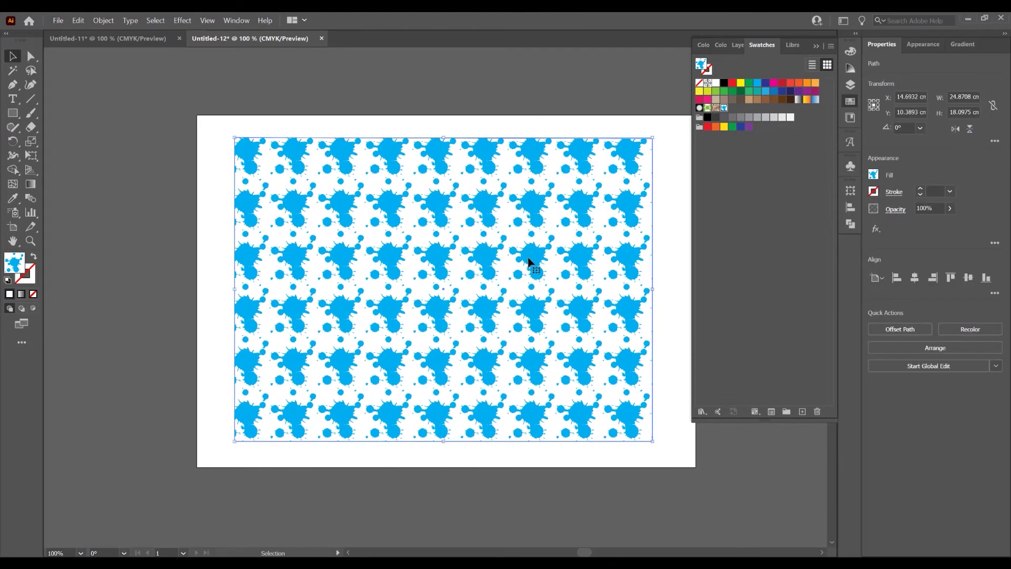
key(Right)
key(Right)
key(Right)
key(Right)
- Set the Transform panel option to Transform Object Only
click(850, 191)
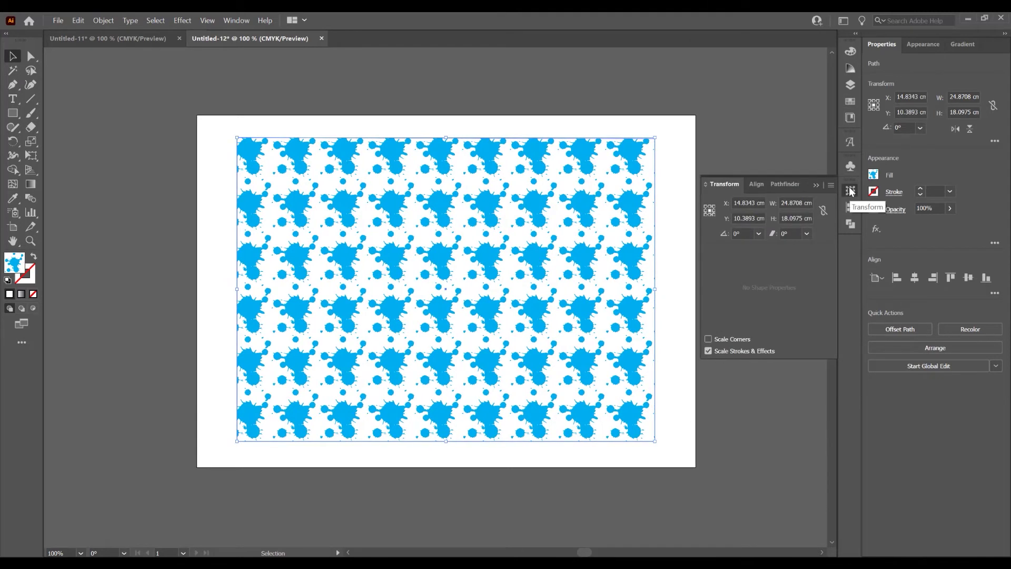
click(232, 19)
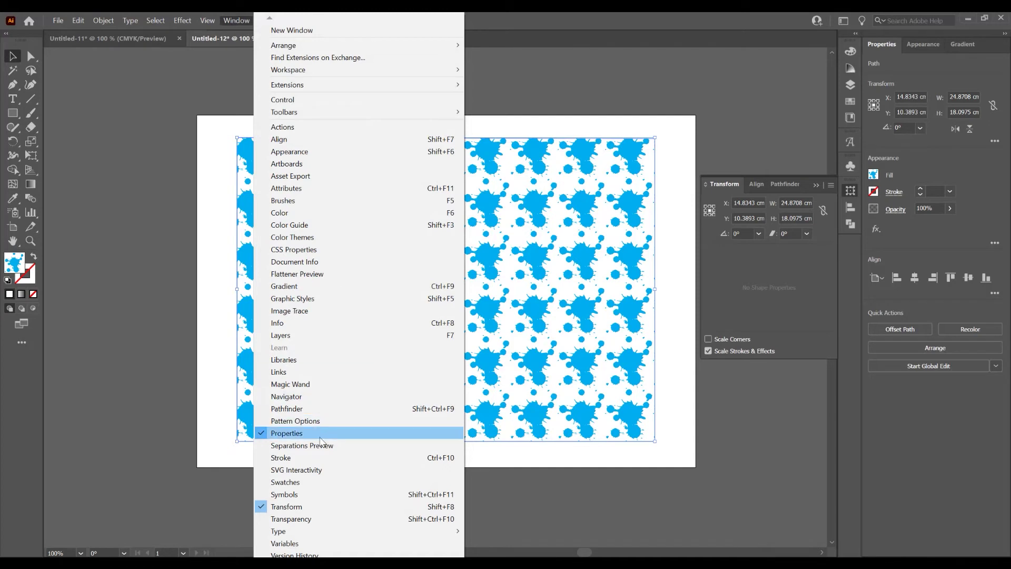
click(810, 264)
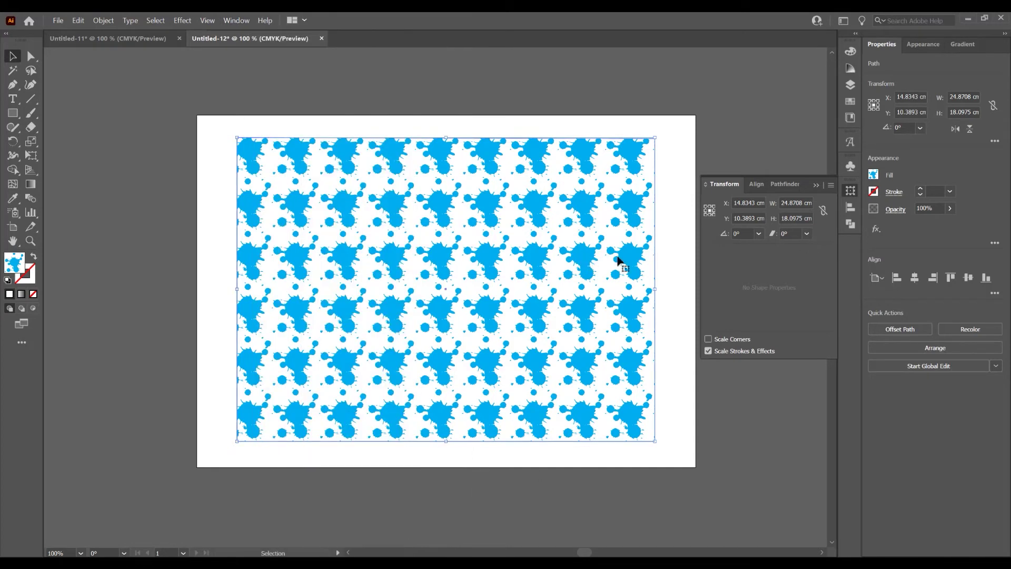
click(831, 185)
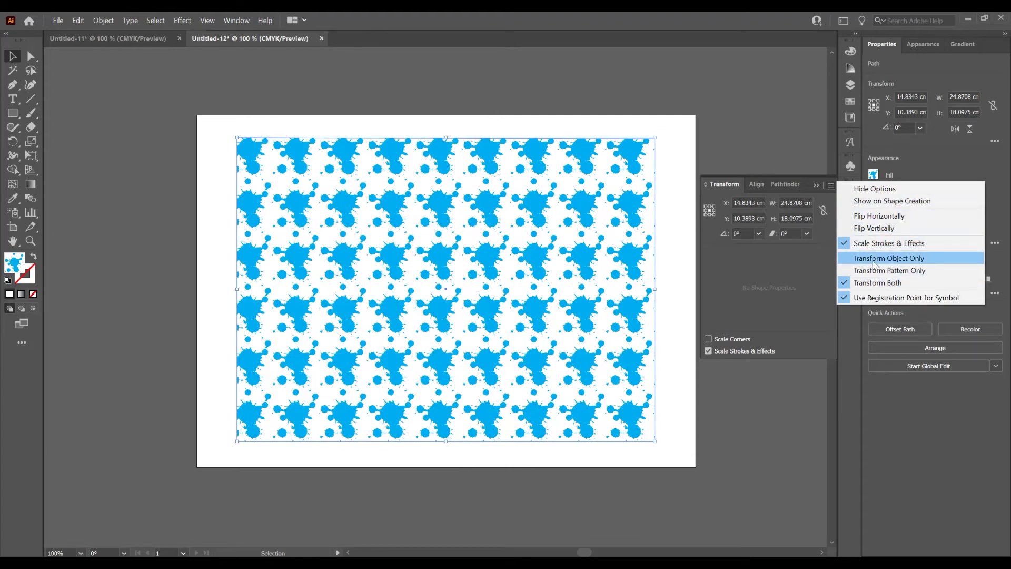
click(903, 258)
- Resize the pattern rectangle to about 24.02 × 18.31 cm without scaling the pattern tiles
click(662, 286)
click(652, 287)
mouse_move(654, 288)
mouse_down()
mouse_move(322, 289)
mouse_move(641, 294)
mouse_up()
mouse_move(440, 138)
mouse_down()
mouse_move(447, 120)
mouse_move(444, 136)
mouse_up()
mouse_move(442, 441)
mouse_down()
mouse_move(446, 468)
mouse_move(441, 443)
mouse_up()
- Switch the Transform panel back to Transform Both and nudge the rectangle slightly up and right
click(831, 185)
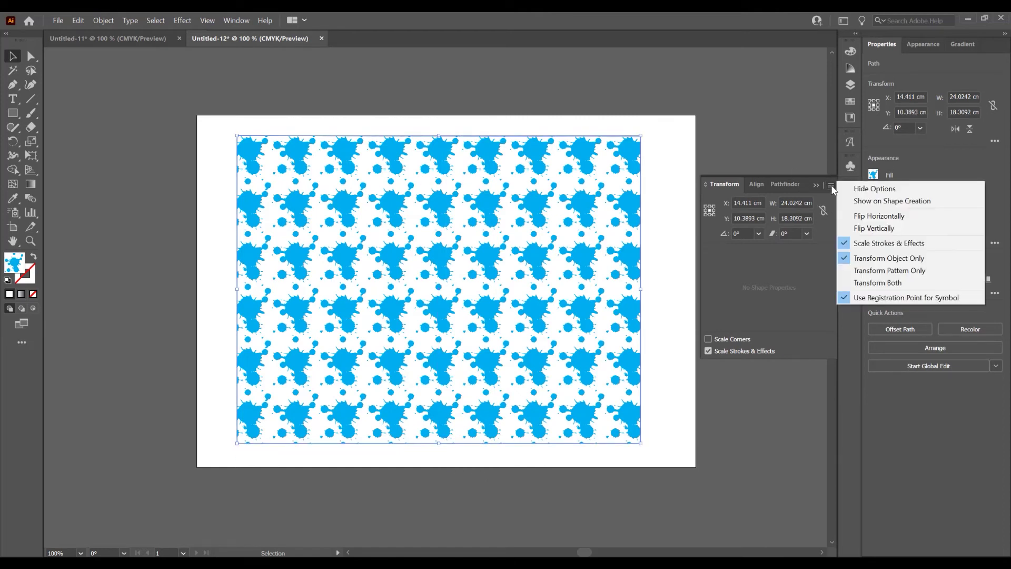
click(848, 282)
mouse_move(469, 295)
mouse_down()
mouse_move(519, 244)
mouse_move(484, 284)
mouse_up()
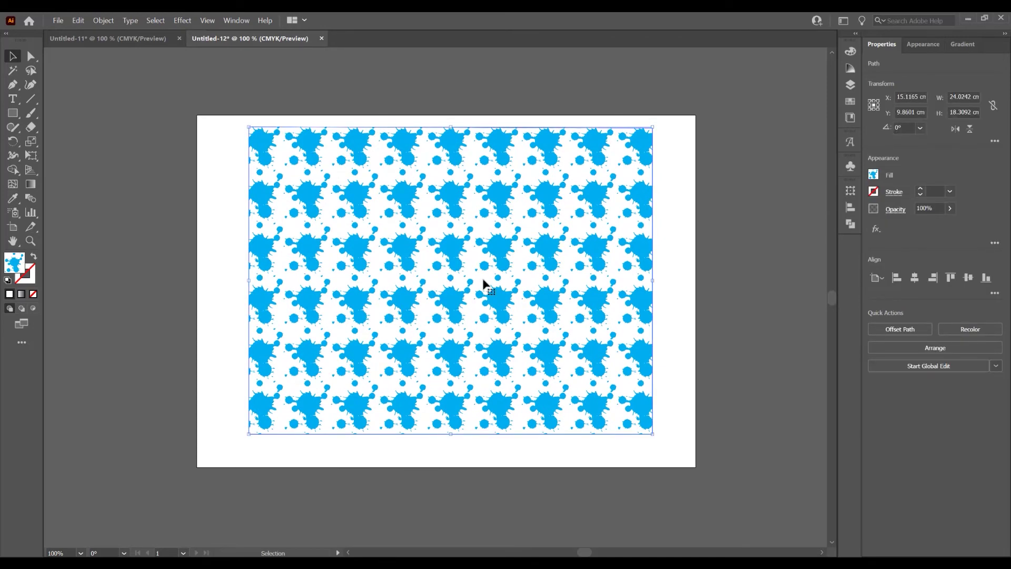
click(58, 20)
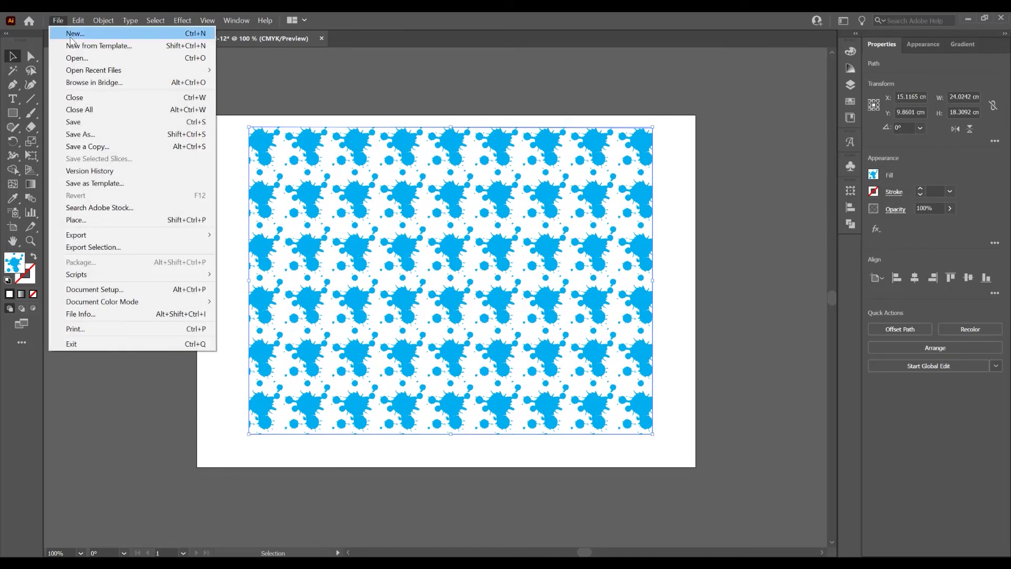
- Create a new blank document, Untitled-13
click(73, 34)
click(779, 485)
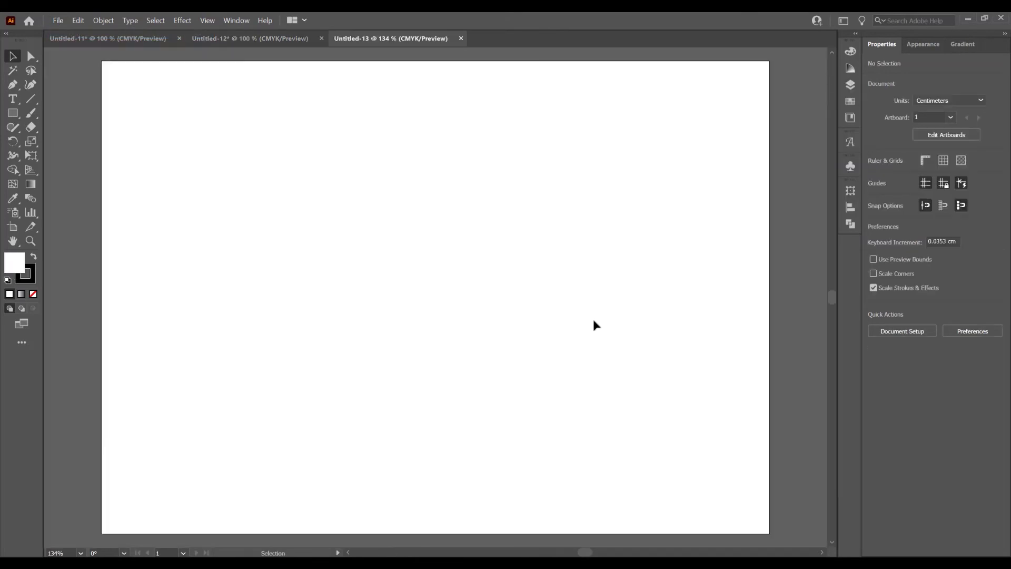
click(850, 101)
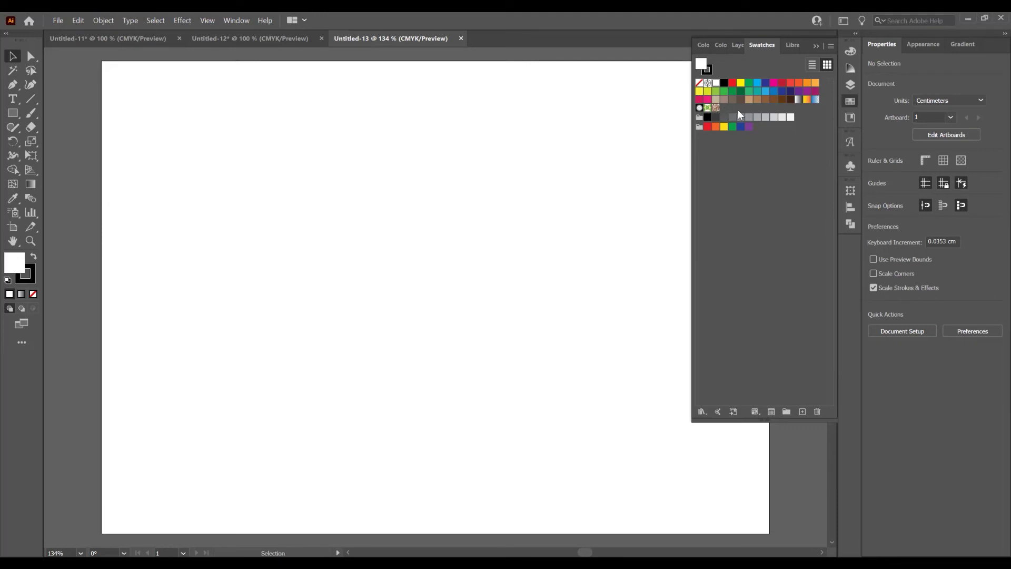
- Drag the splash-pattern rectangle from Untitled-12 into Untitled-13
click(215, 38)
drag(488, 192, 513, 292)
key(ctrl+1)
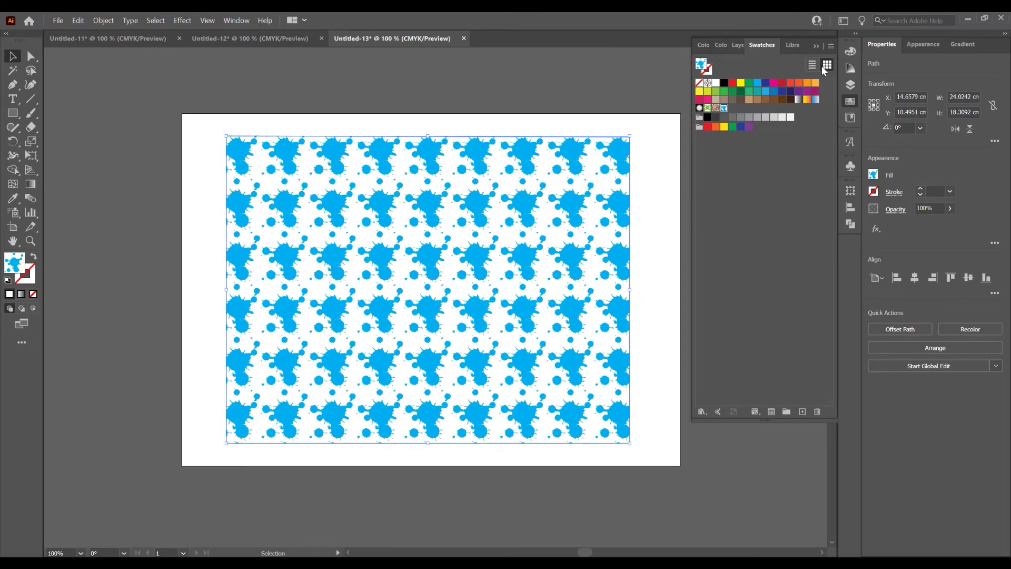
click(850, 86)
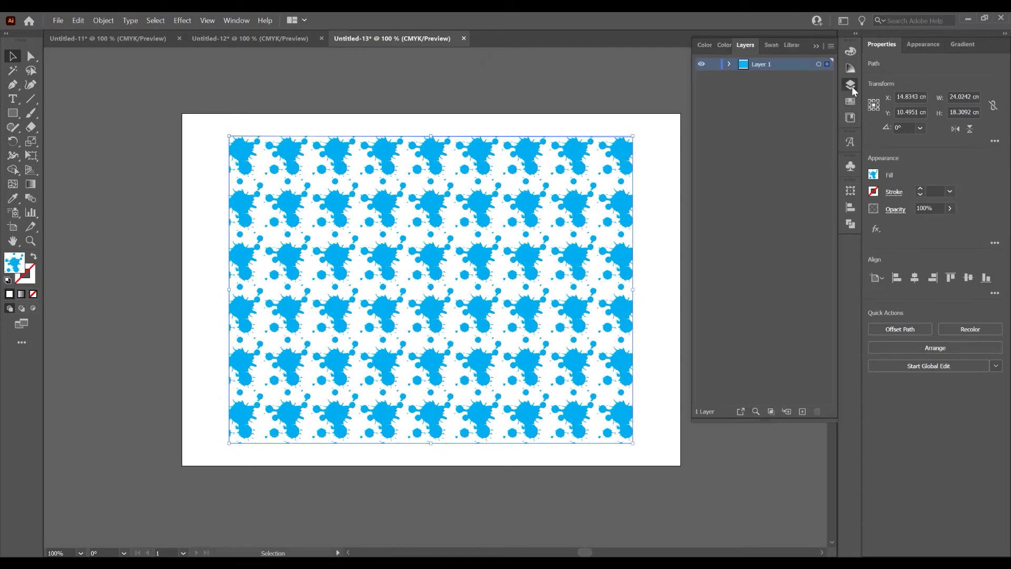
click(822, 51)
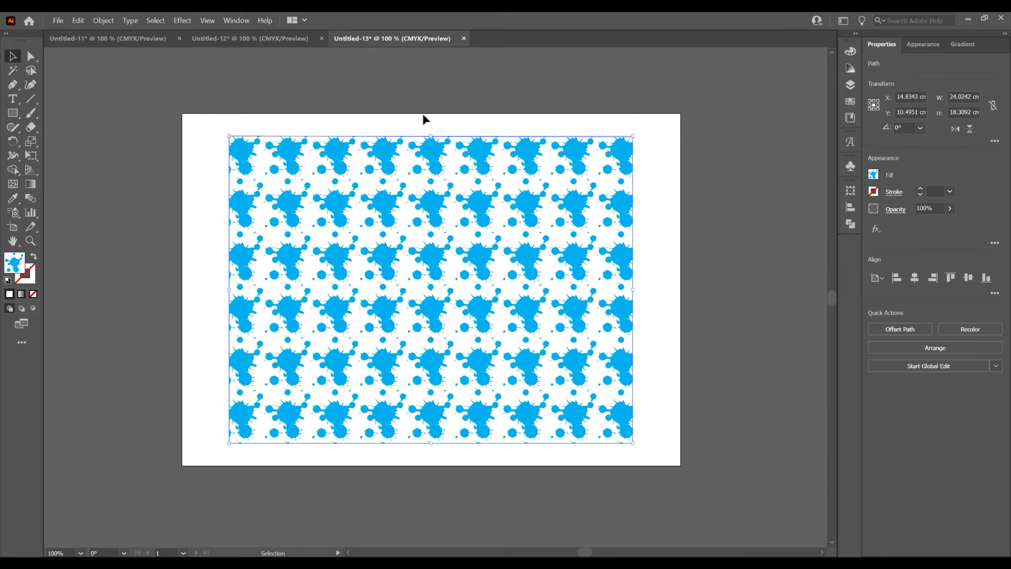
- Delete the copied rectangle and its splash pattern swatch from Untitled-13
click(850, 101)
key(Delete)
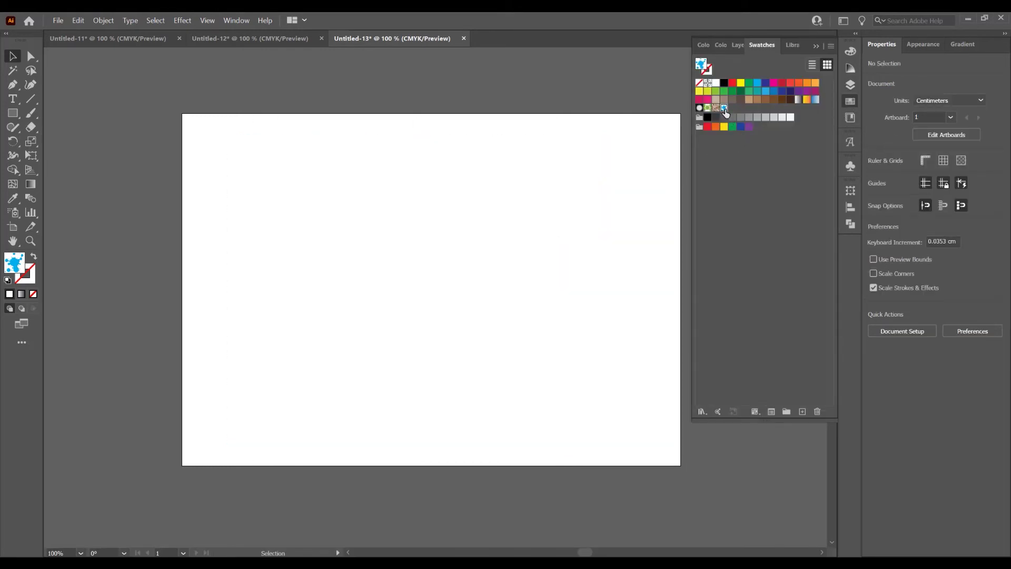
click(817, 411)
click(492, 305)
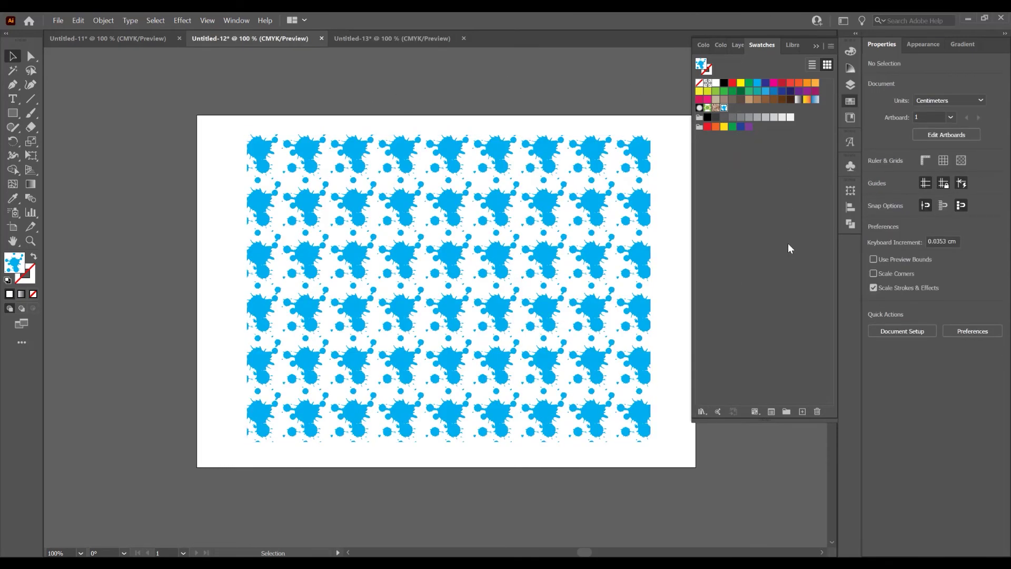
- Save the swatches as the library file 'splash pattern.ai', then return to Untitled-13
click(702, 412)
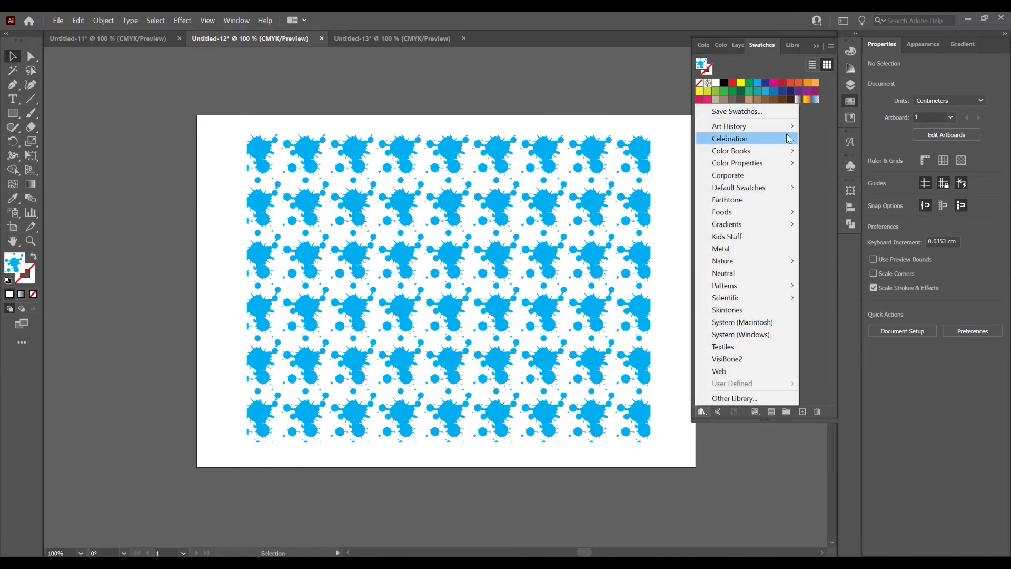
click(737, 111)
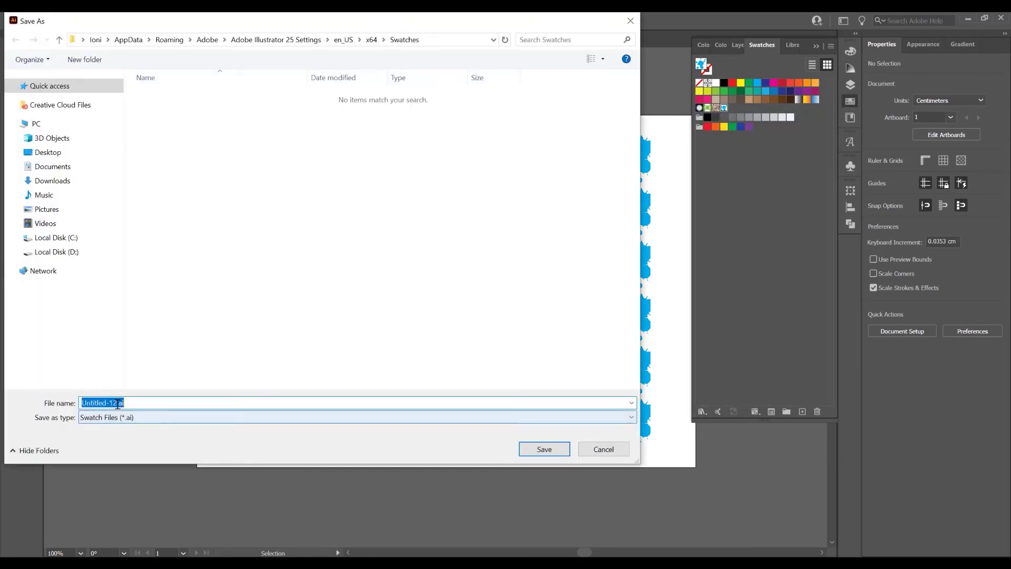
click(122, 404)
key(BackSpace)
key(BackSpace)
key(BackSpace)
key(BackSpace)
key(BackSpace)
key(BackSpace)
key(BackSpace)
key(BackSpace)
key(BackSpace)
key(BackSpace)
key(BackSpace)
text(splash )
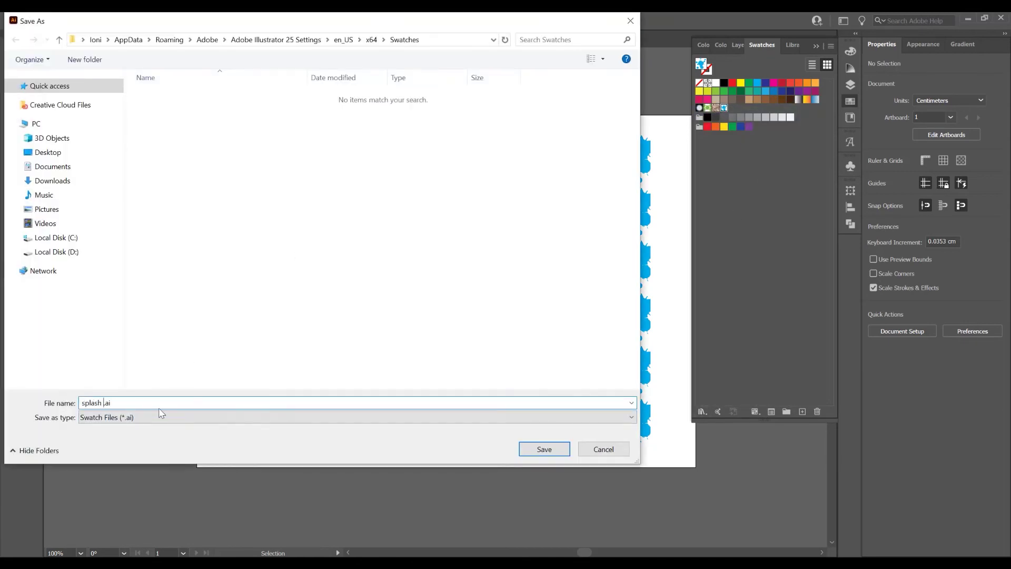
text(pattern)
drag(494, 16, 524, 78)
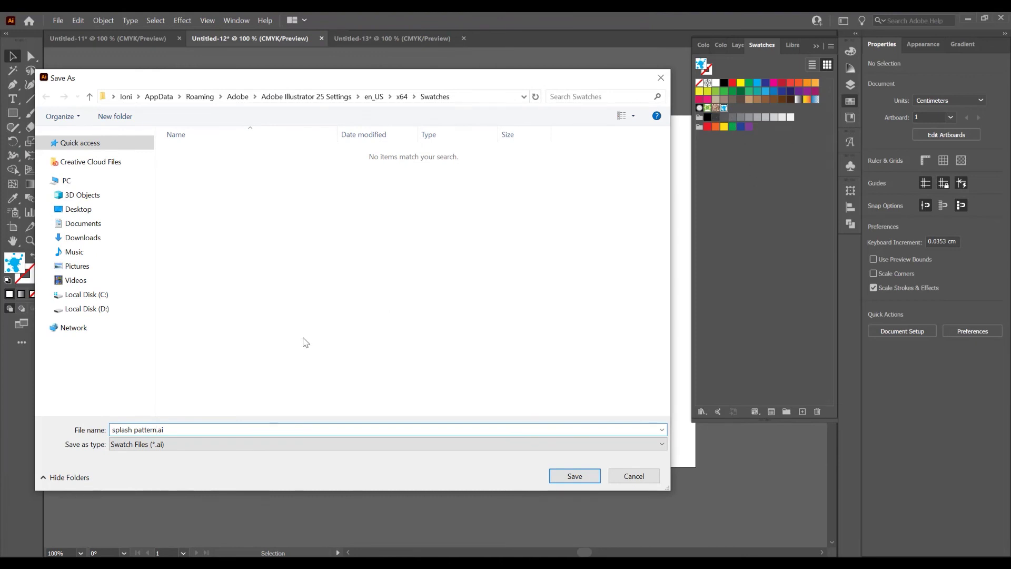
click(575, 475)
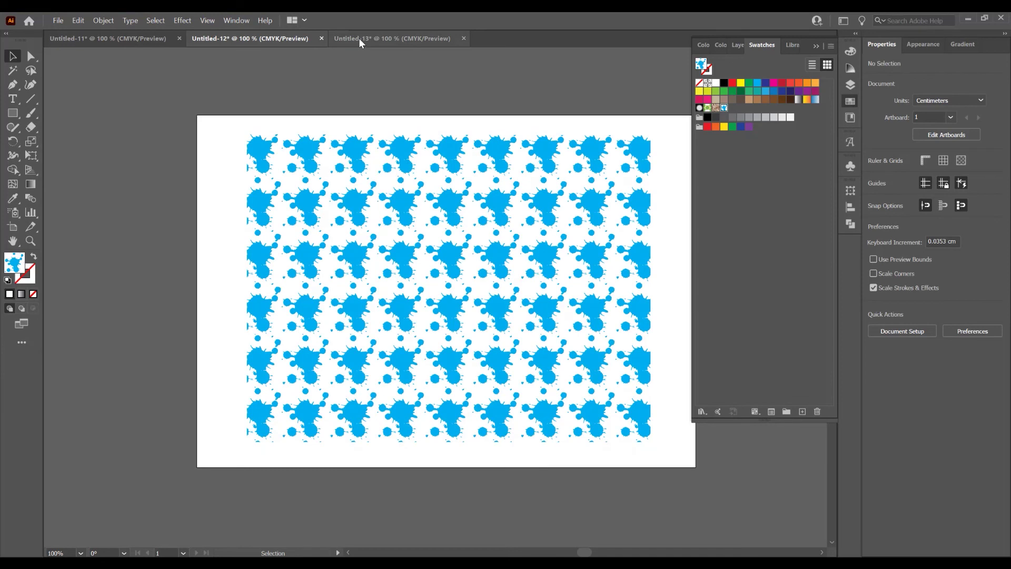
click(360, 39)
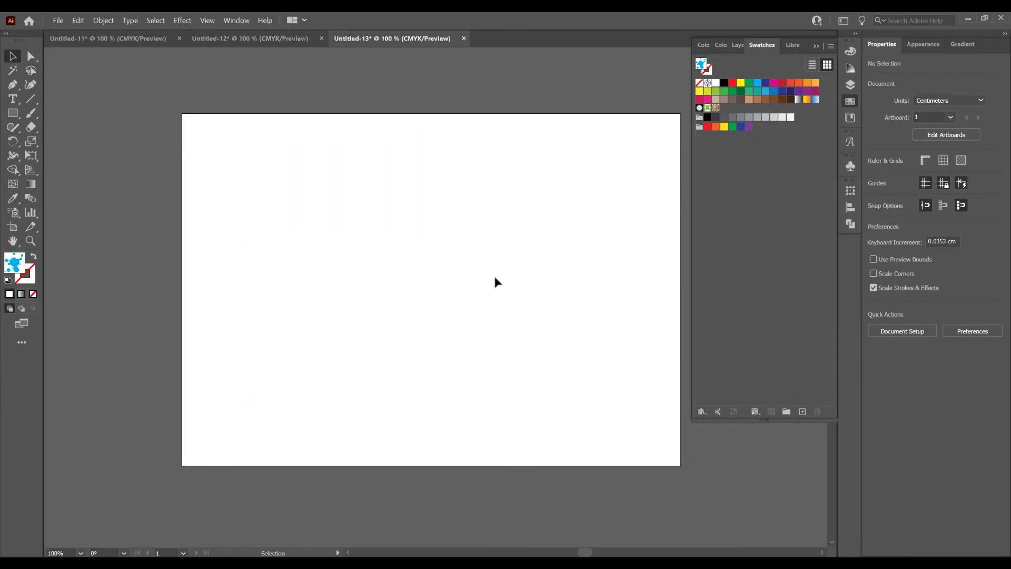
- Reset default fill and stroke, then set the fill to Splash Pattern from the User Defined library
key(d)
click(700, 411)
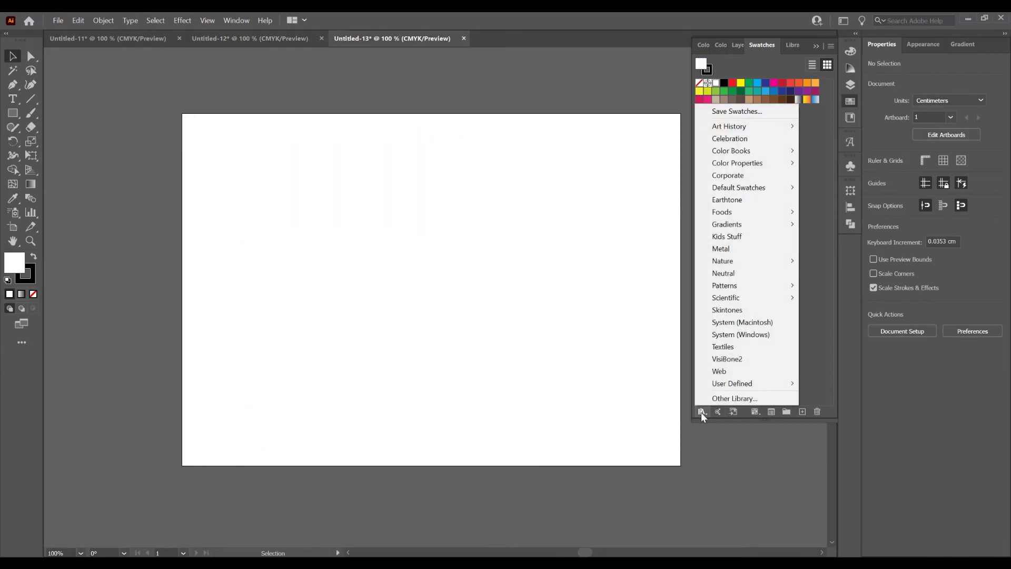
mouse_move(750, 384)
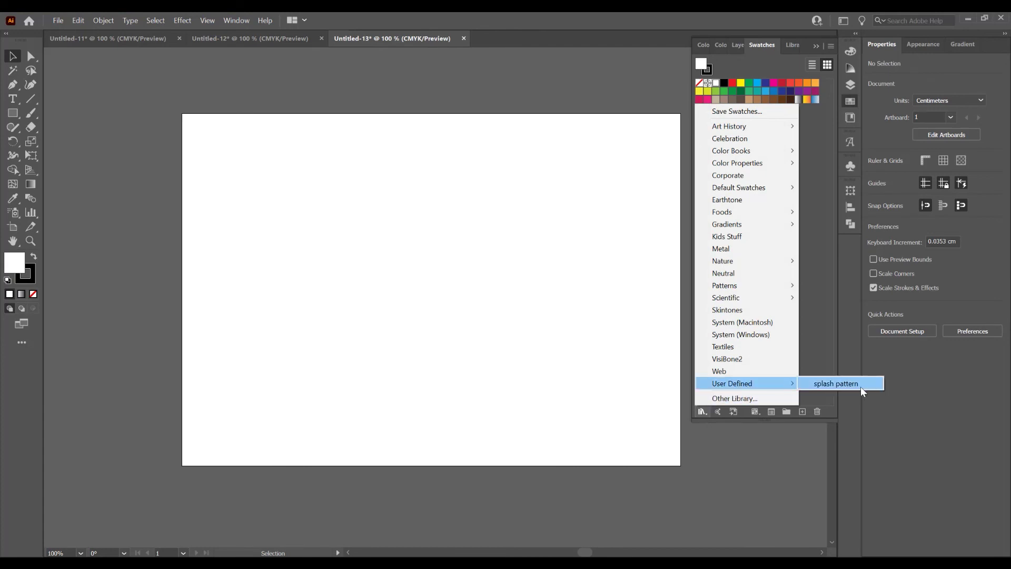
click(845, 384)
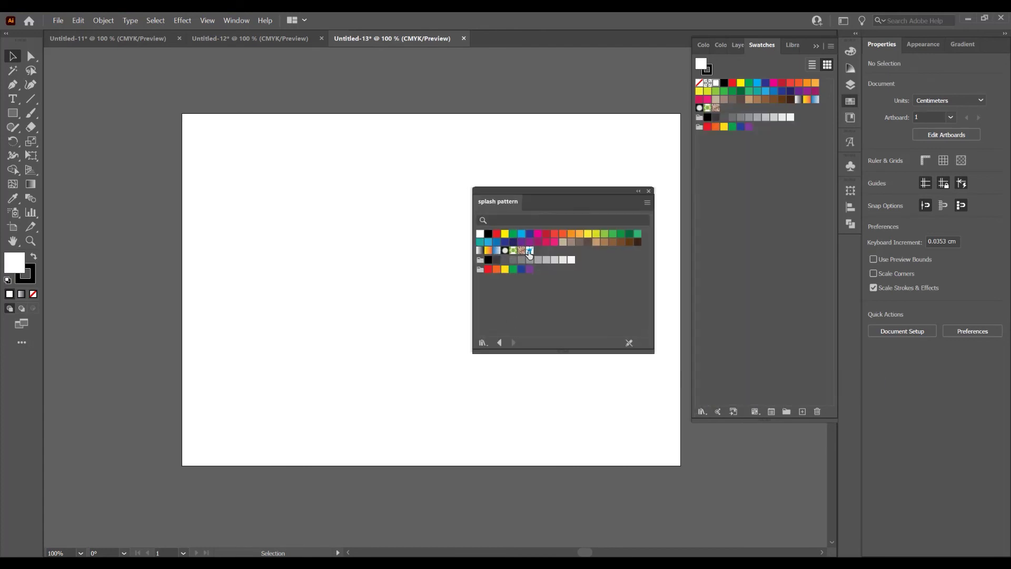
click(529, 251)
click(649, 191)
- Draw a large rectangle across the artboard, shift it slightly up and left, and deselect it
key(m)
drag(218, 143, 676, 463)
click(13, 56)
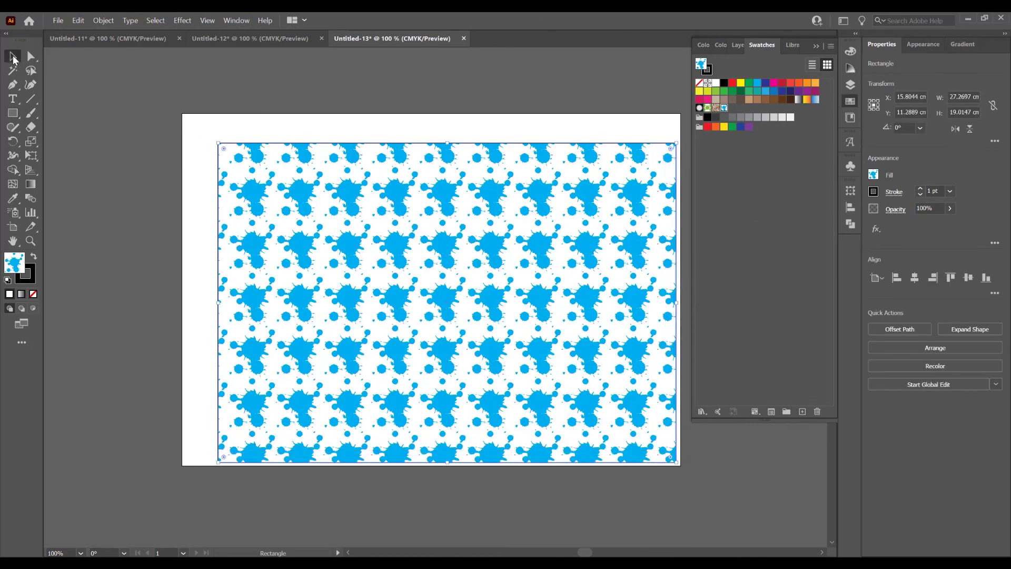
drag(431, 258, 418, 249)
click(615, 512)
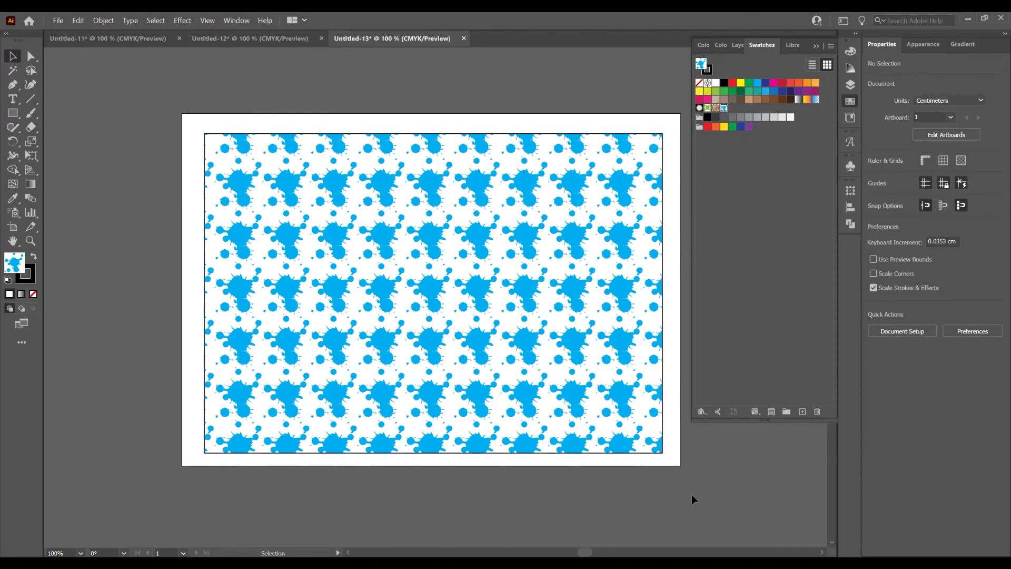